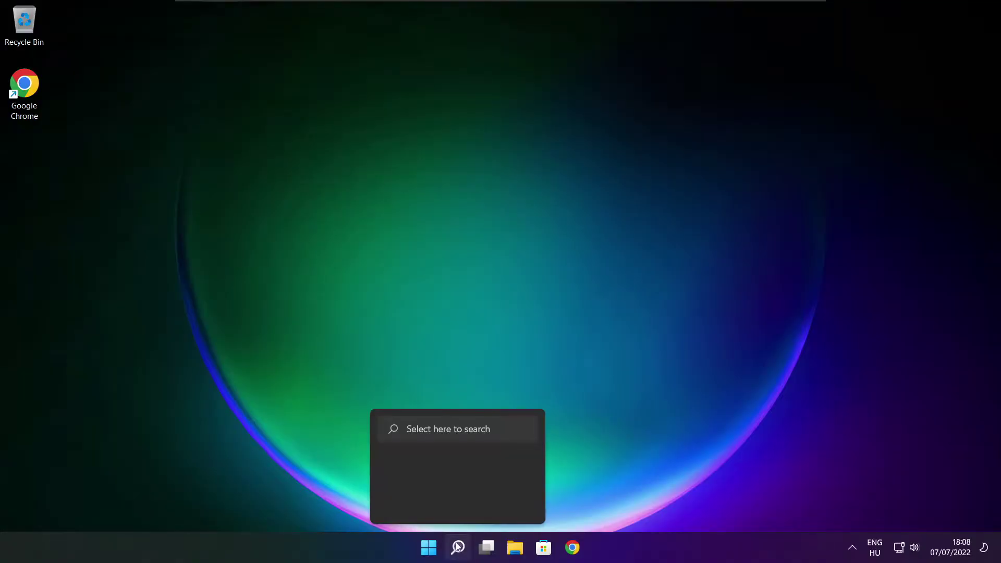
- Search Windows for 'device manager' and launch Device Manager from the best match
{"action": "left_click", "coordinate": [463, 556]}
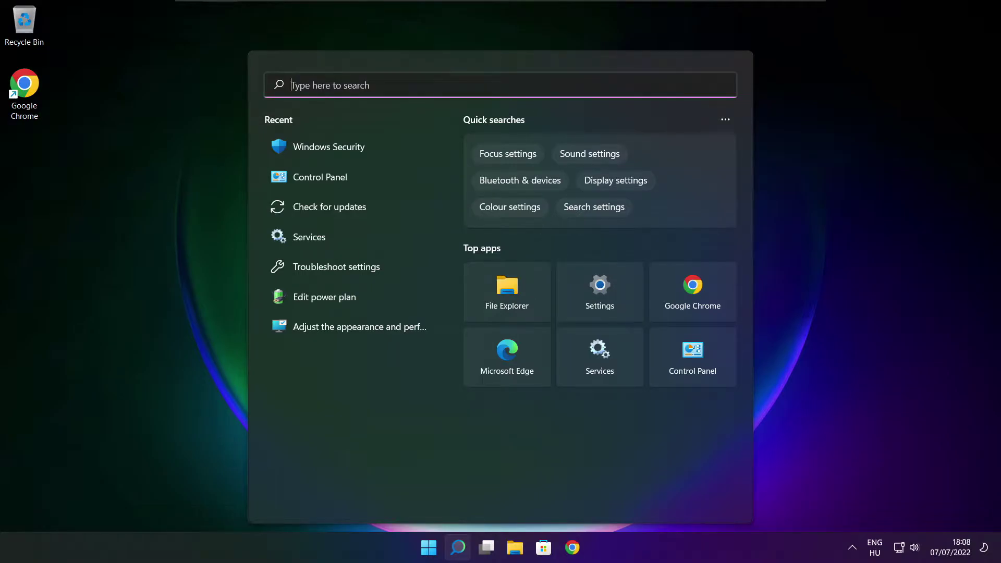
{"action": "type", "text": "device "}
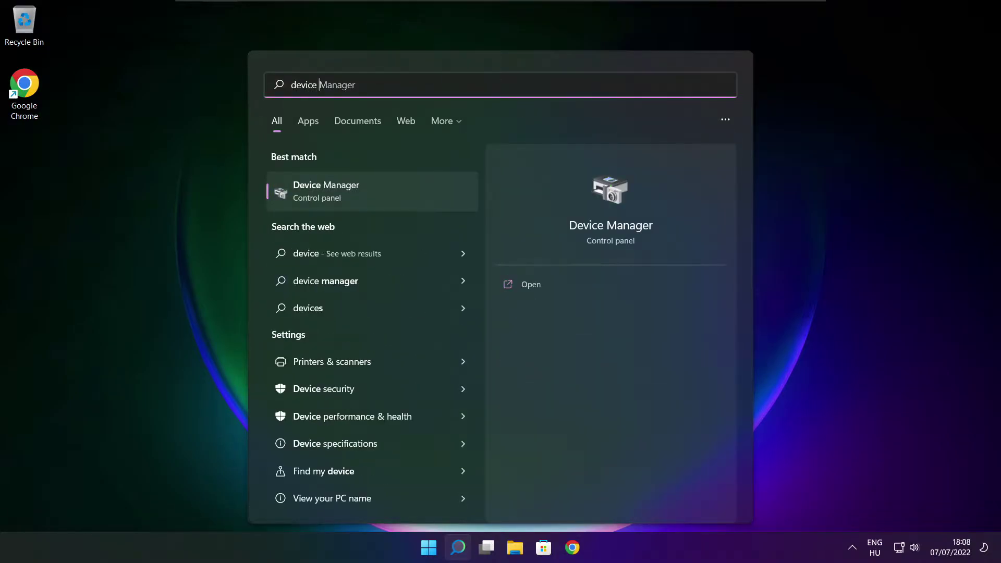
{"action": "type", "text": "manager"}
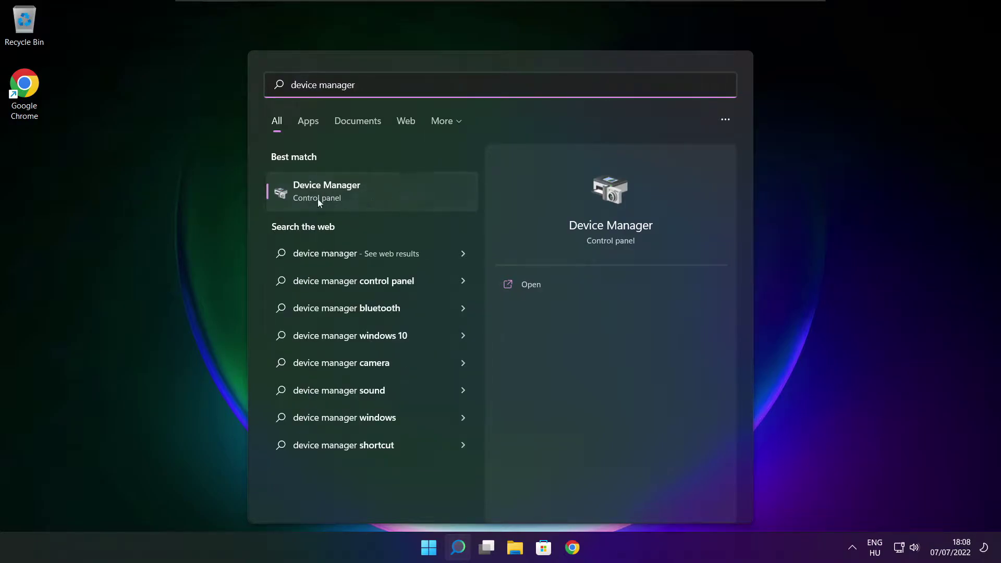
{"action": "left_click", "coordinate": [412, 199]}
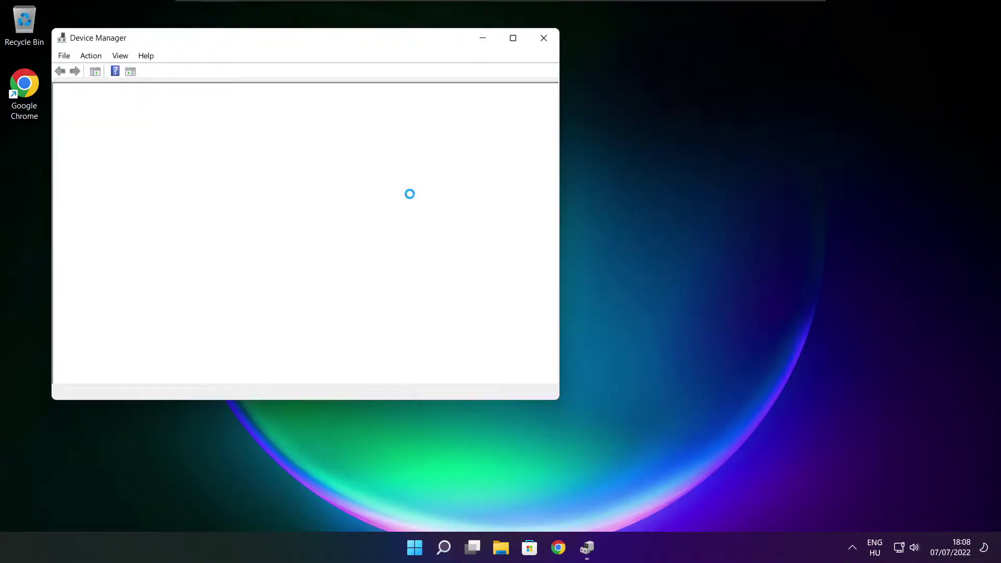
- Run an automatic driver update for the VMware SVGA 3D display adaptor, which already has the best driver
{"action": "left_click", "coordinate": [513, 38]}
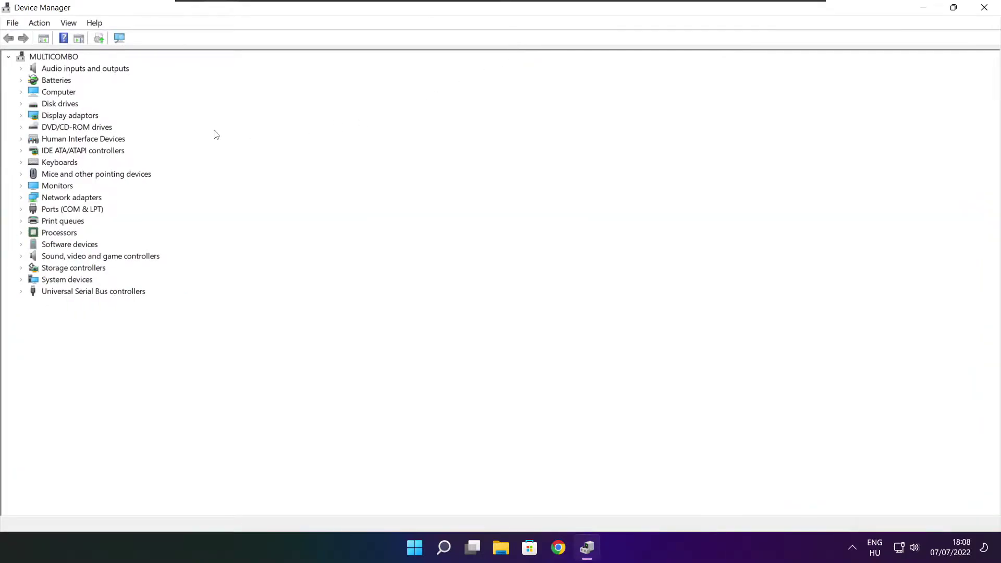
{"action": "left_click", "coordinate": [45, 116]}
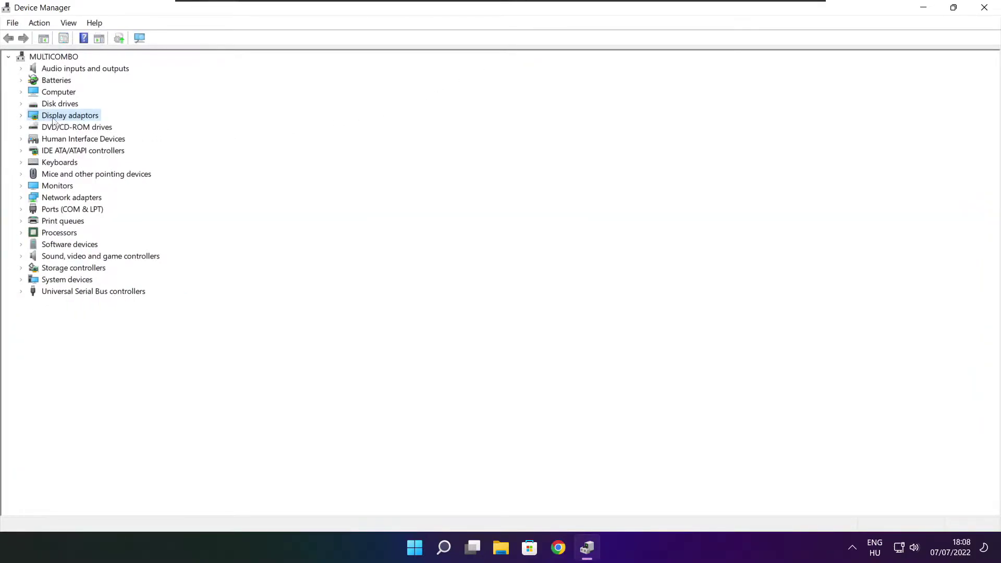
{"action": "left_click", "coordinate": [21, 115]}
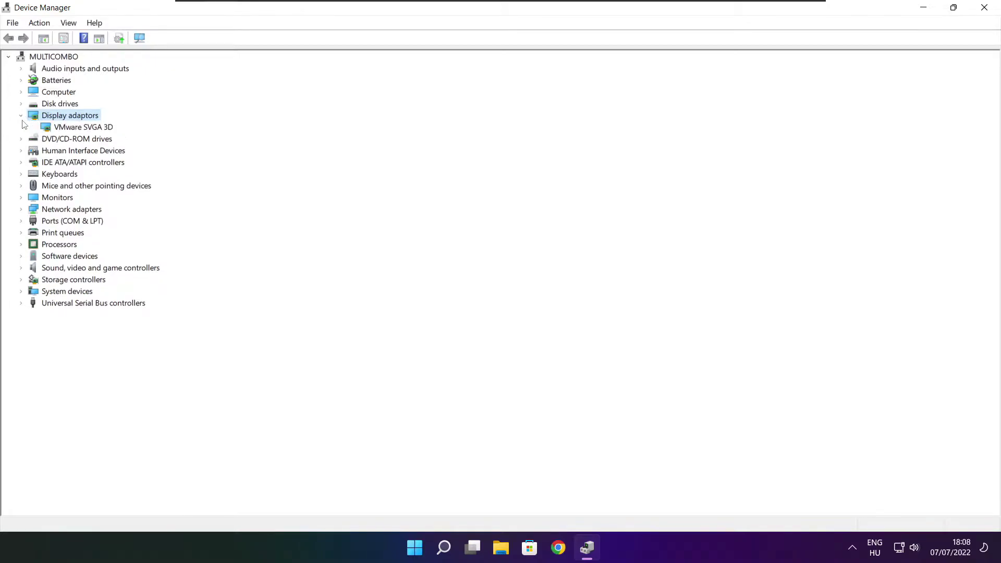
{"action": "left_click", "coordinate": [100, 129]}
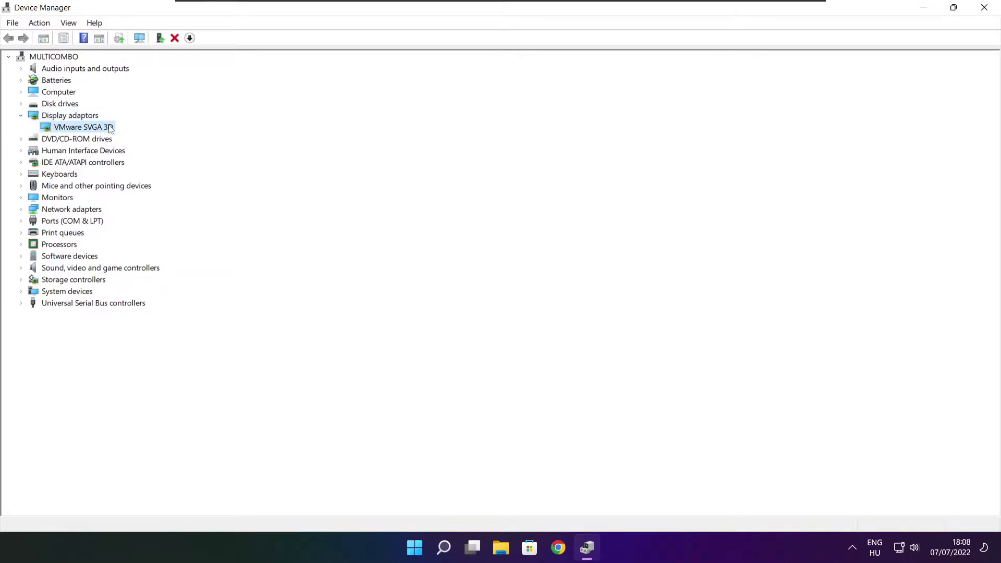
{"action": "right_click", "coordinate": [72, 128]}
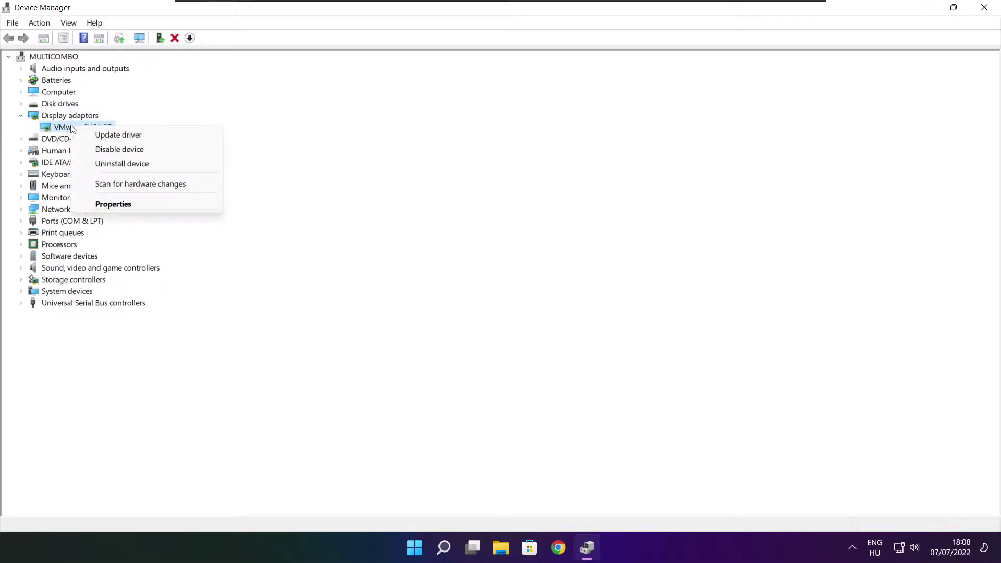
{"action": "left_click", "coordinate": [145, 136]}
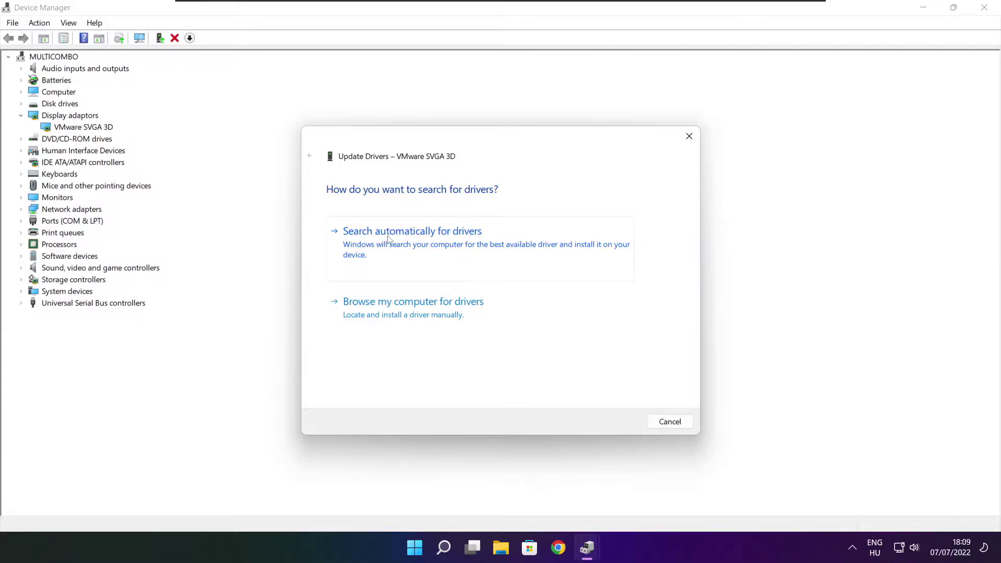
{"action": "left_click", "coordinate": [460, 251]}
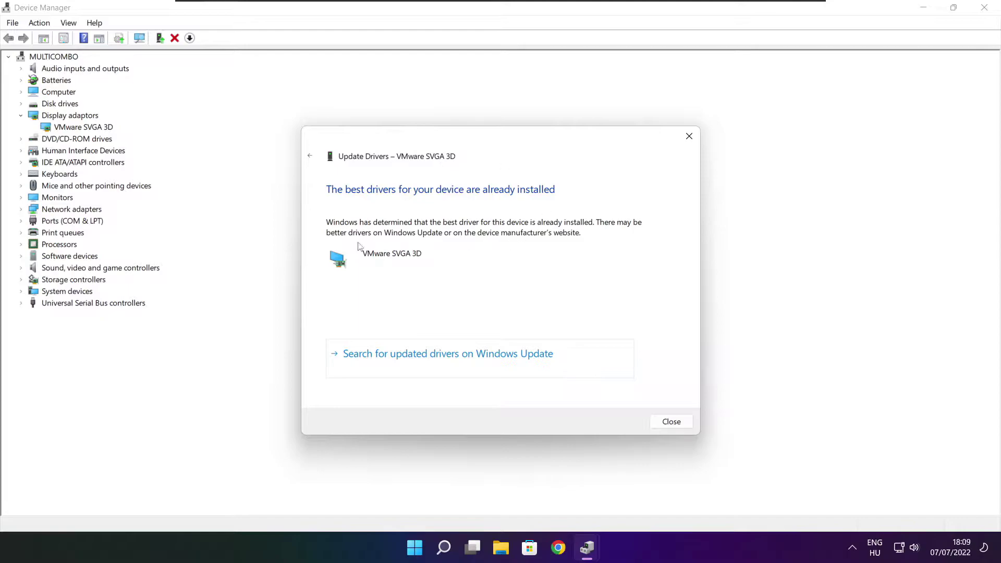
{"action": "left_click", "coordinate": [671, 423]}
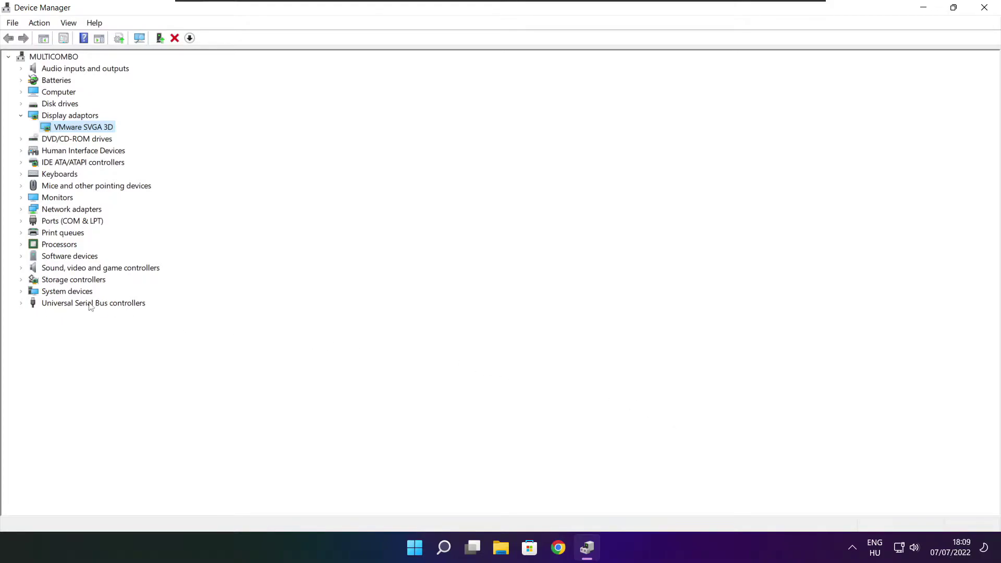
- Run an automatic driver update for the High Definition Audio Device, then close Device Manager
{"action": "left_click", "coordinate": [25, 270]}
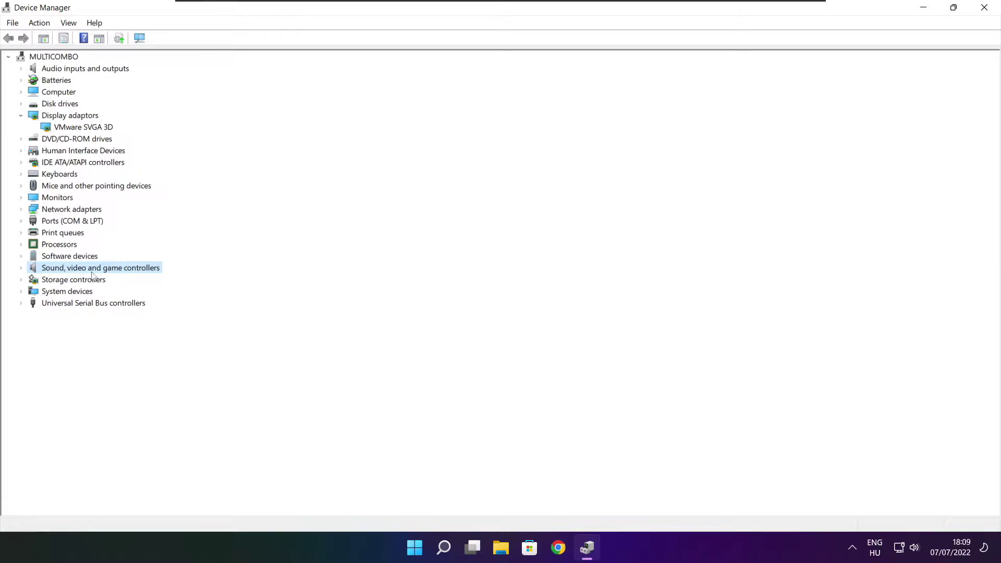
{"action": "left_click", "coordinate": [22, 269]}
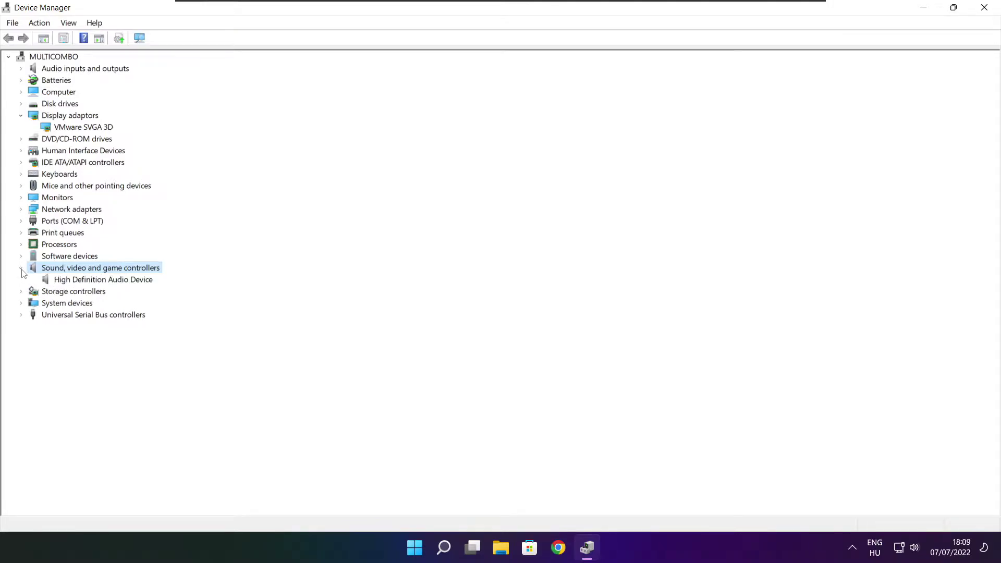
{"action": "left_click", "coordinate": [114, 284]}
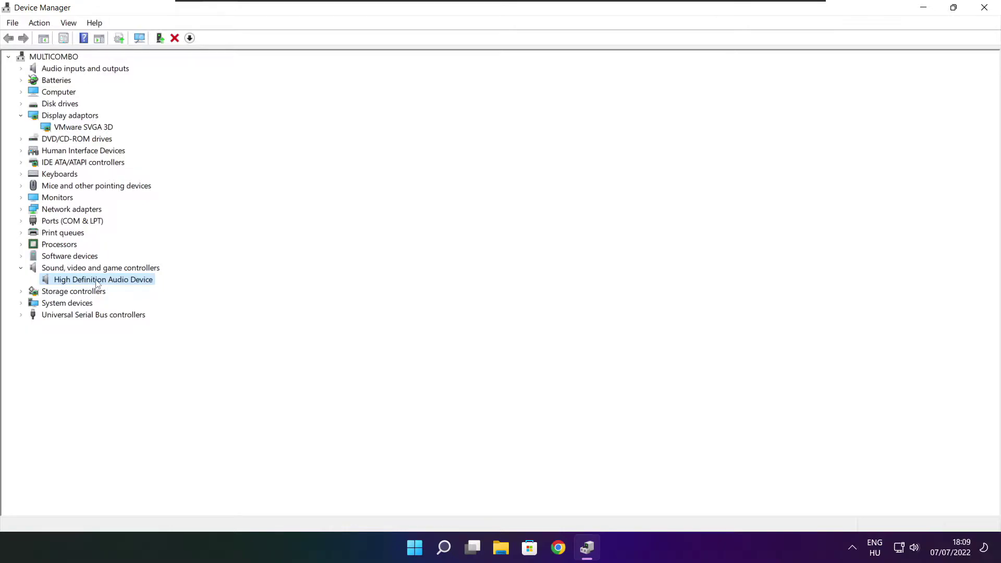
{"action": "right_click", "coordinate": [96, 284]}
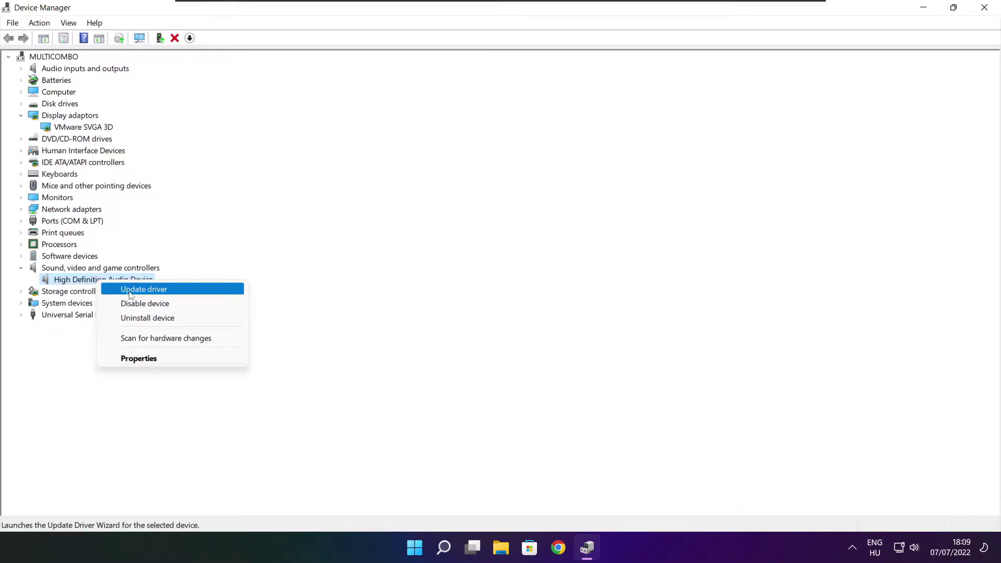
{"action": "left_click", "coordinate": [195, 295]}
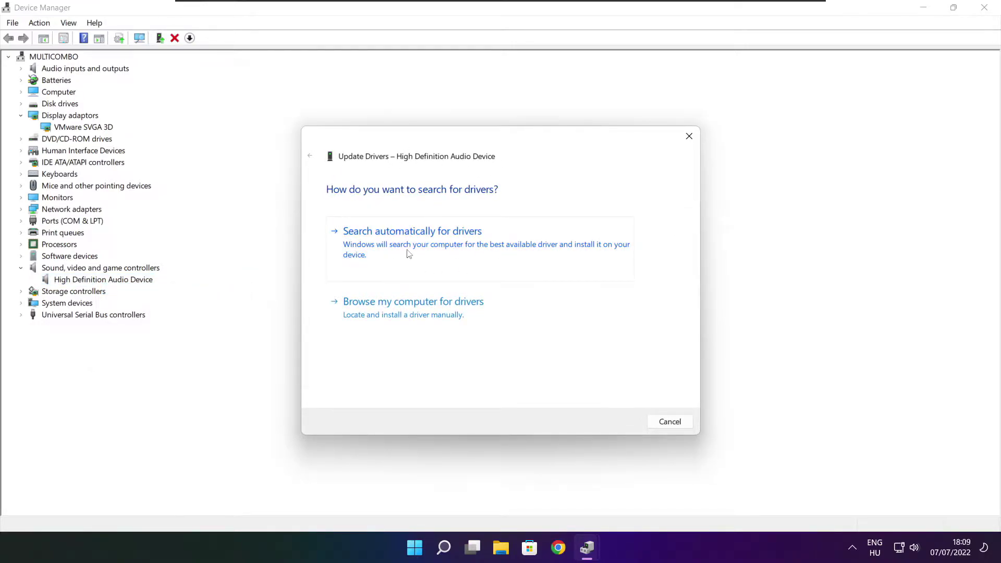
{"action": "left_click", "coordinate": [434, 248]}
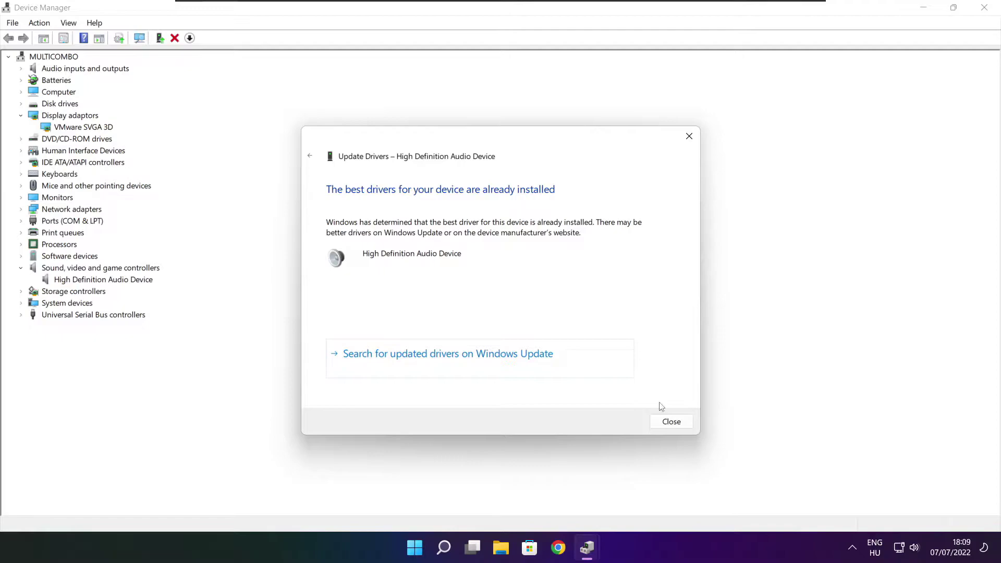
{"action": "left_click", "coordinate": [673, 424]}
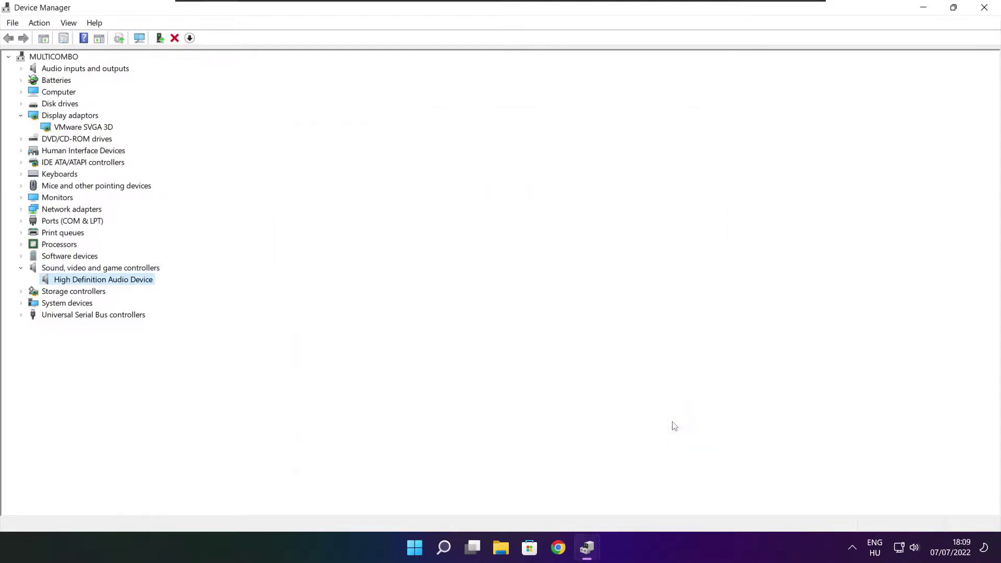
{"action": "left_click", "coordinate": [985, 8]}
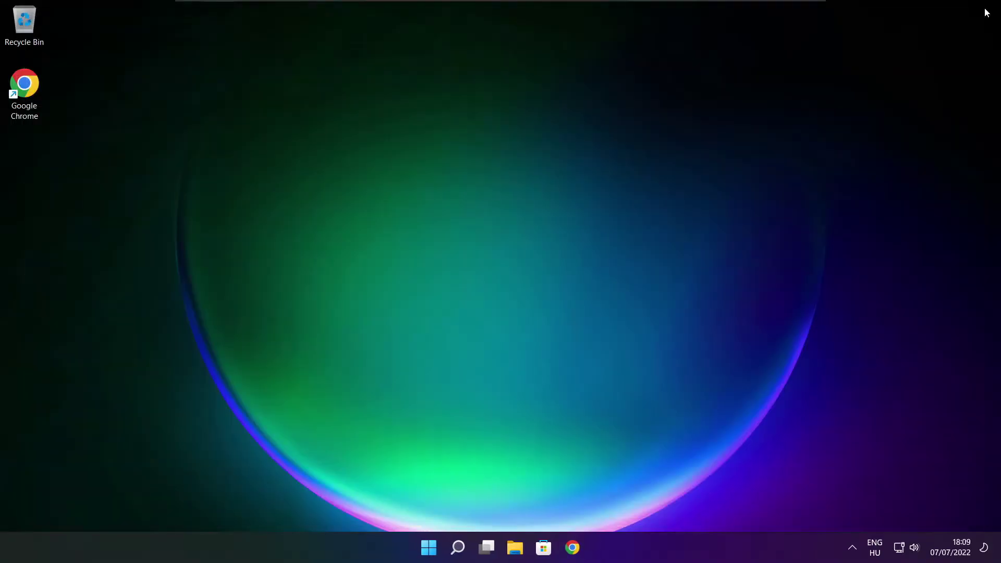
- Search Windows for 'edit power plan'
{"action": "left_click", "coordinate": [459, 548]}
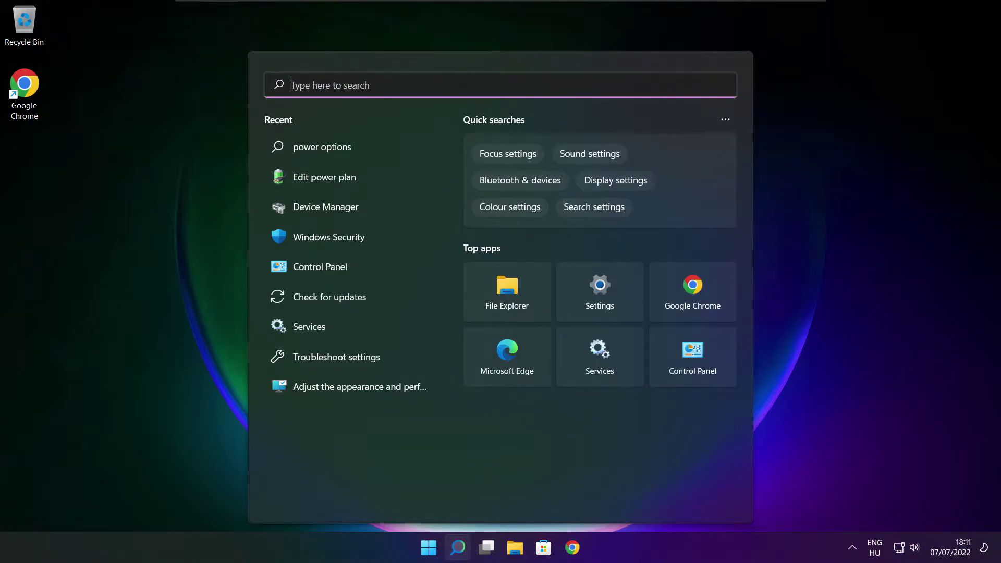
{"action": "type", "text": "edit p"}
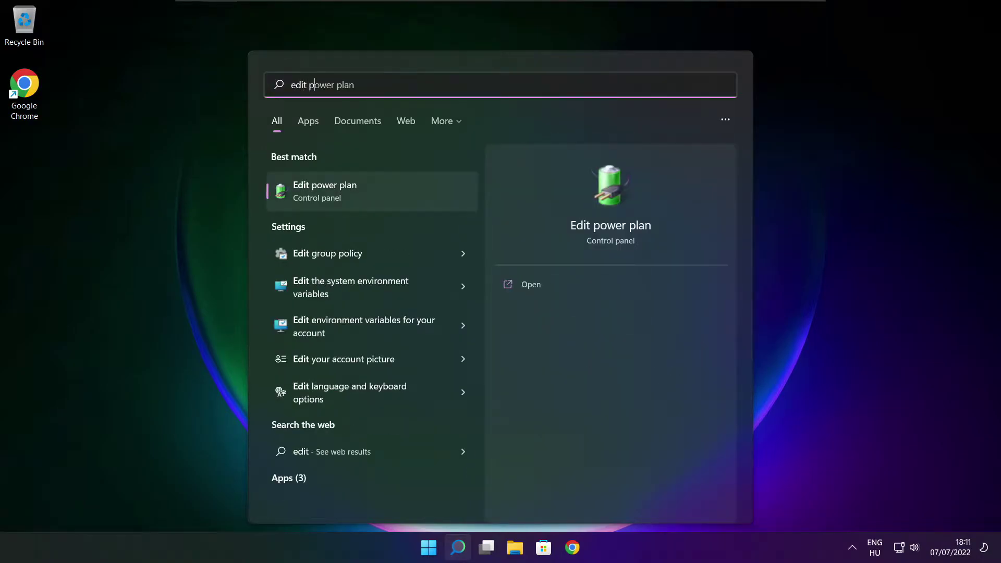
{"action": "type", "text": "ower plan"}
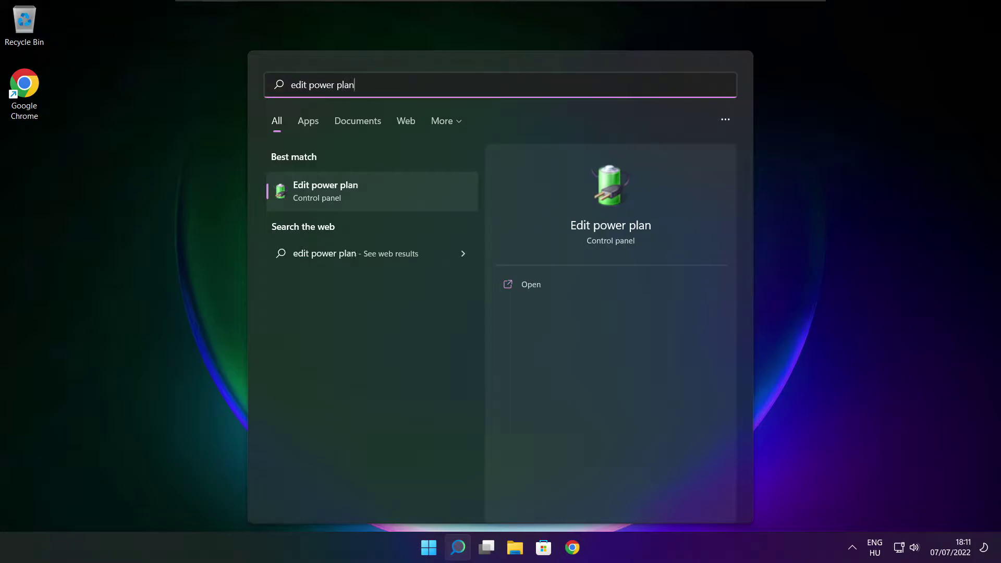
- Switch the active power plan to High performance in Power Options, then close the window
{"action": "left_click", "coordinate": [395, 196]}
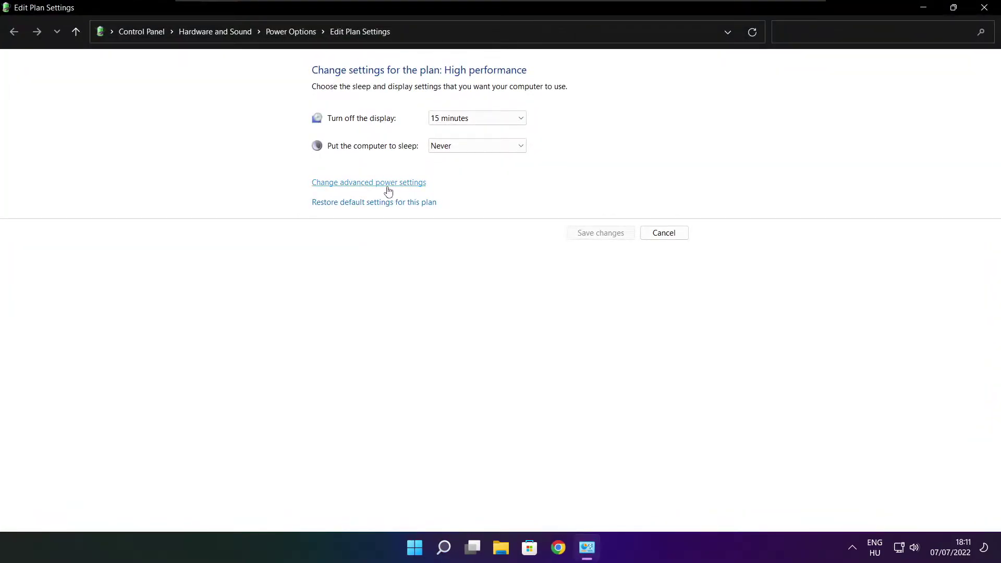
{"action": "left_click", "coordinate": [298, 37]}
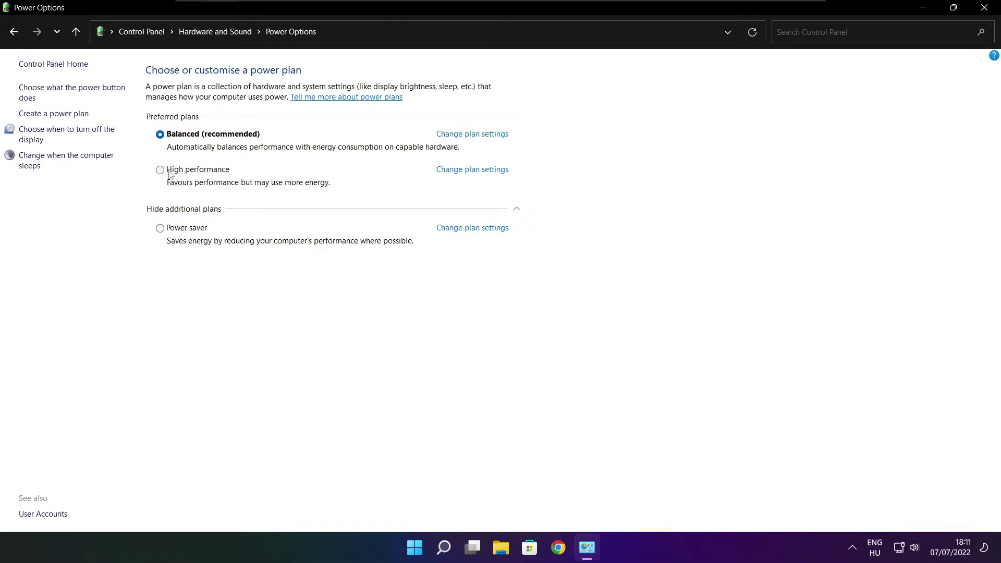
{"action": "left_click", "coordinate": [207, 174]}
{"action": "left_click", "coordinate": [986, 7]}
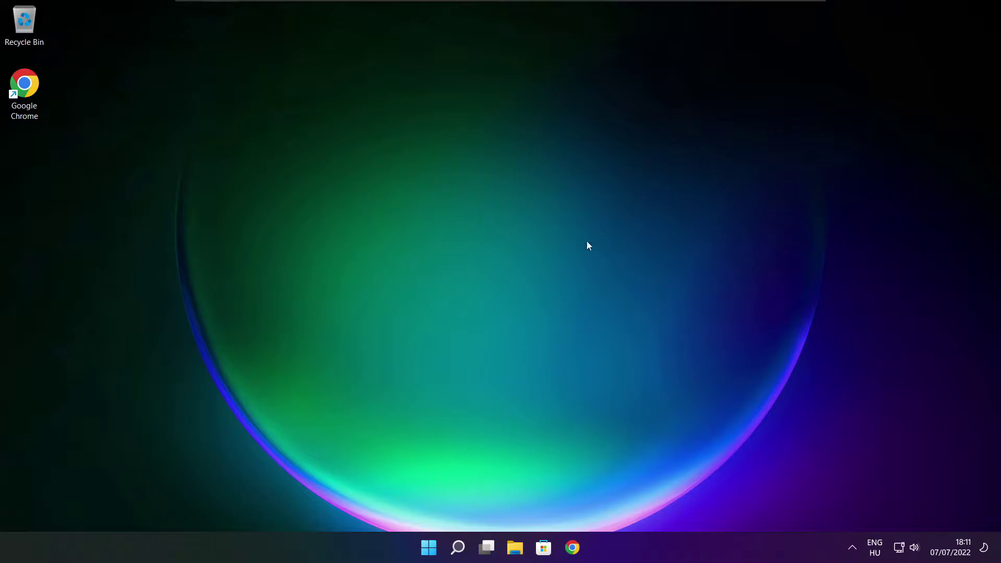
- Search 'game mode' and open the Gaming > Game Mode settings page
{"action": "left_click", "coordinate": [461, 551]}
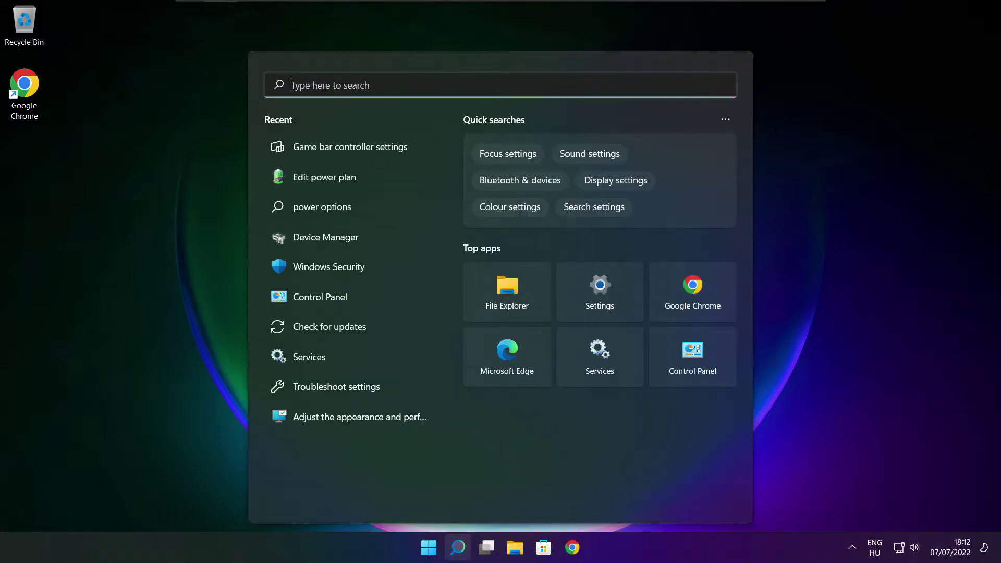
{"action": "type", "text": "ga"}
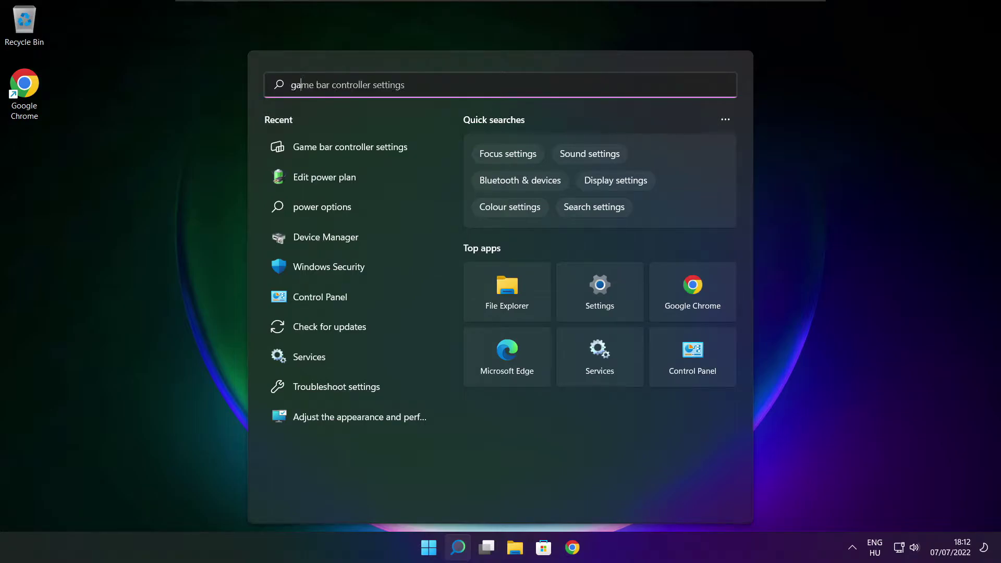
{"action": "type", "text": "me mode"}
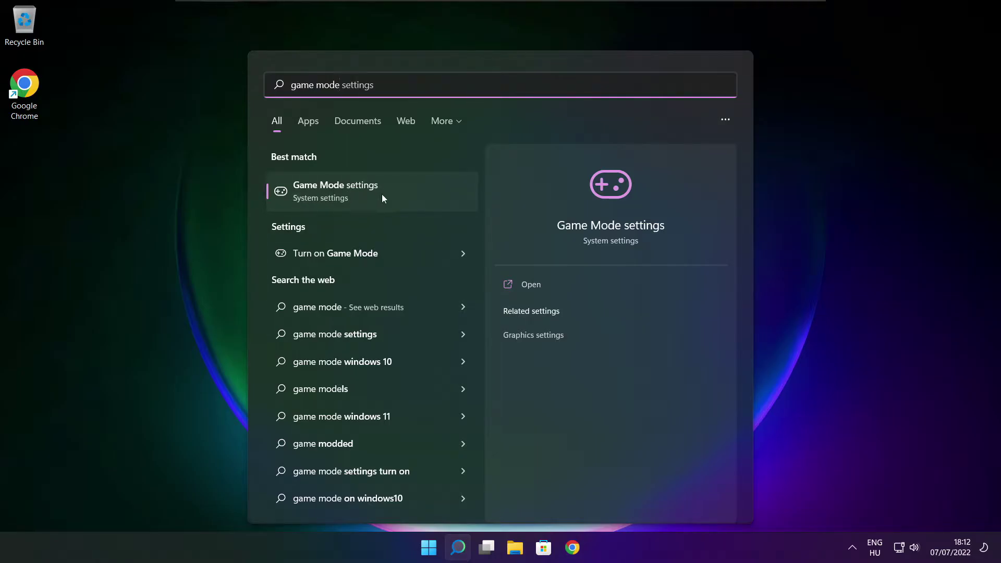
{"action": "left_click", "coordinate": [396, 193]}
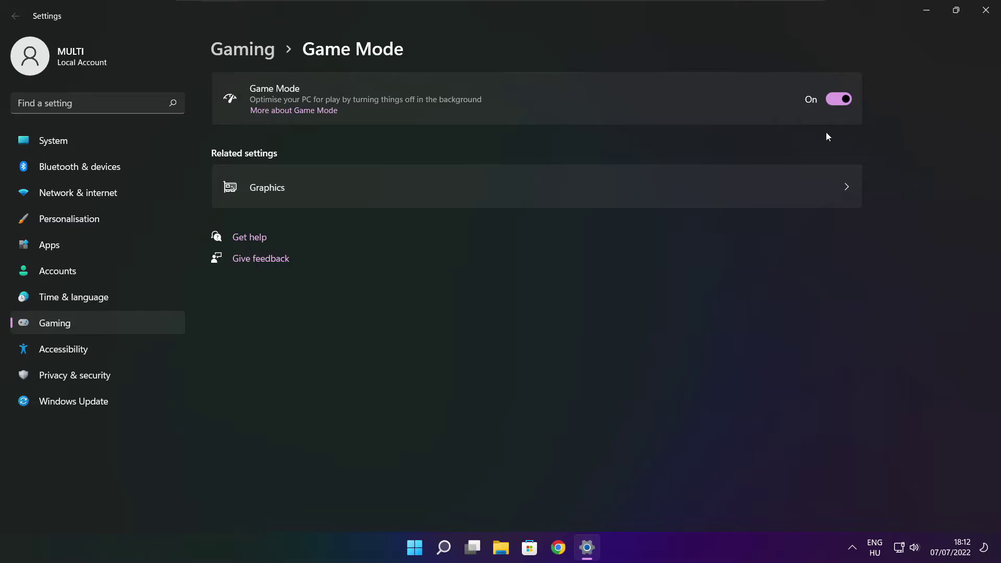
- Confirm the Xbox Game Bar controller shortcut is Off, then close Settings
{"action": "left_click", "coordinate": [247, 55]}
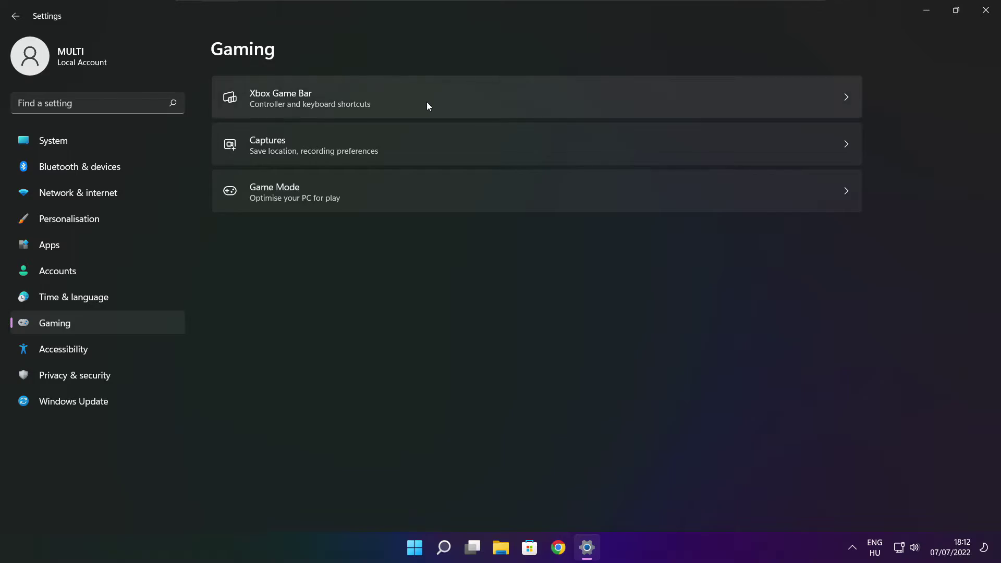
{"action": "left_click", "coordinate": [408, 106]}
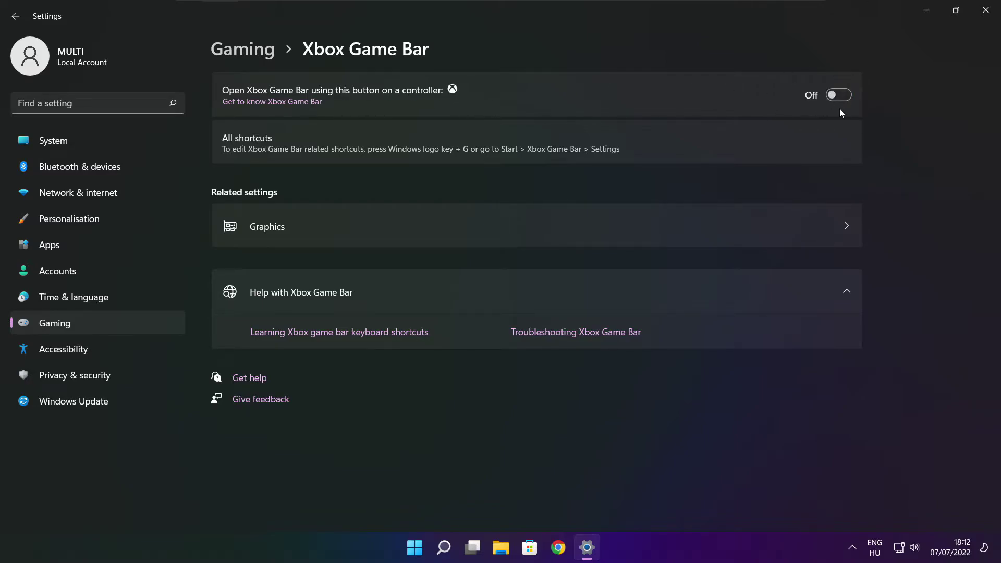
{"action": "left_click", "coordinate": [985, 16]}
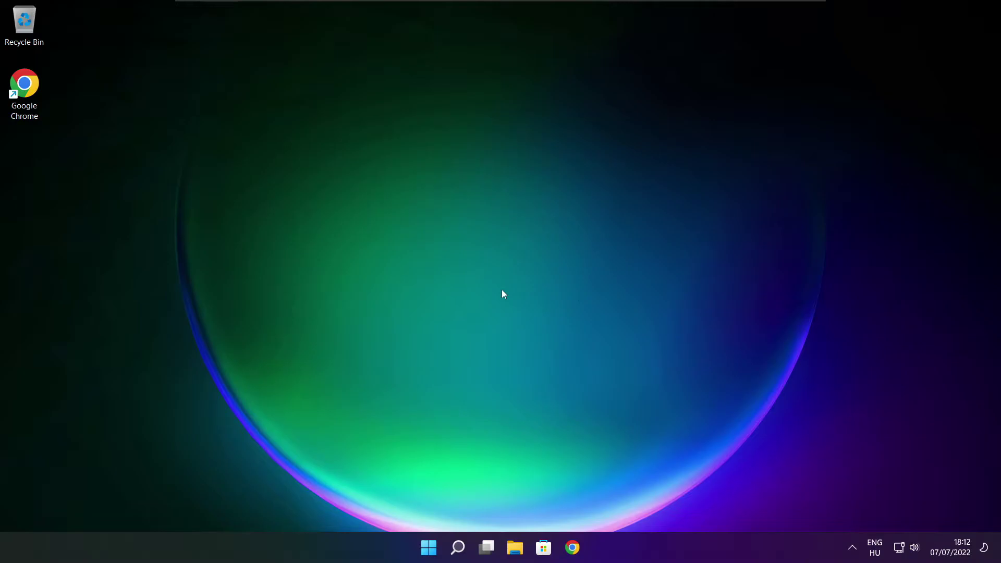
- Launch Task Manager from the Start button's right-click menu
{"action": "right_click", "coordinate": [430, 548]}
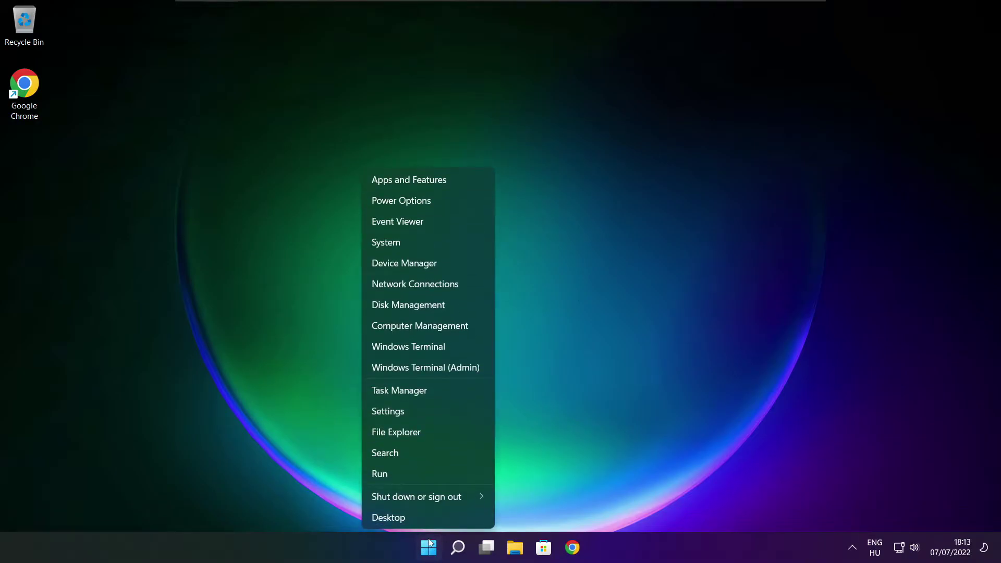
{"action": "left_click", "coordinate": [430, 390]}
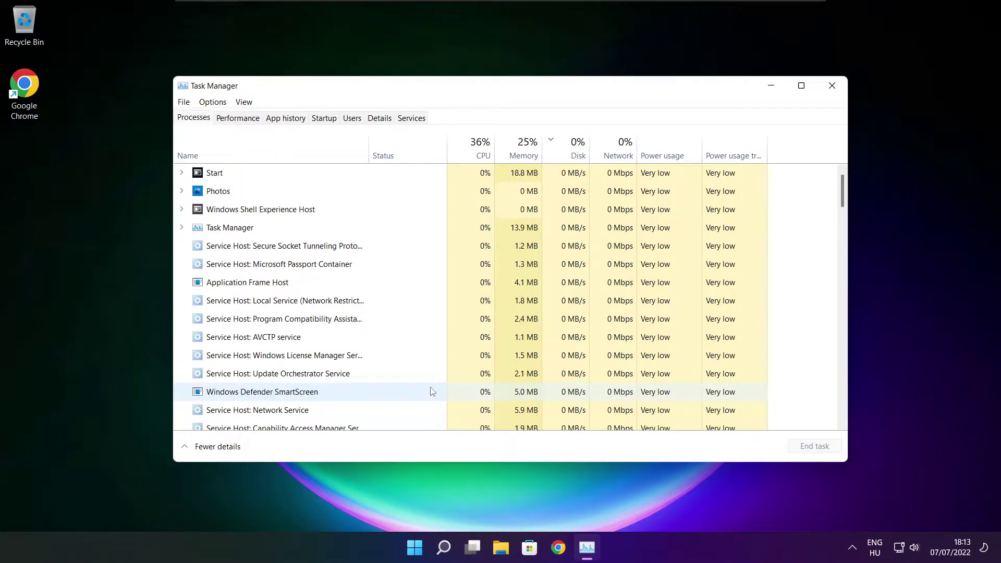
- Disable Cortana, Microsoft Edge, Microsoft Teams and Terminal as startup apps, then close Task Manager
{"action": "left_click", "coordinate": [326, 119]}
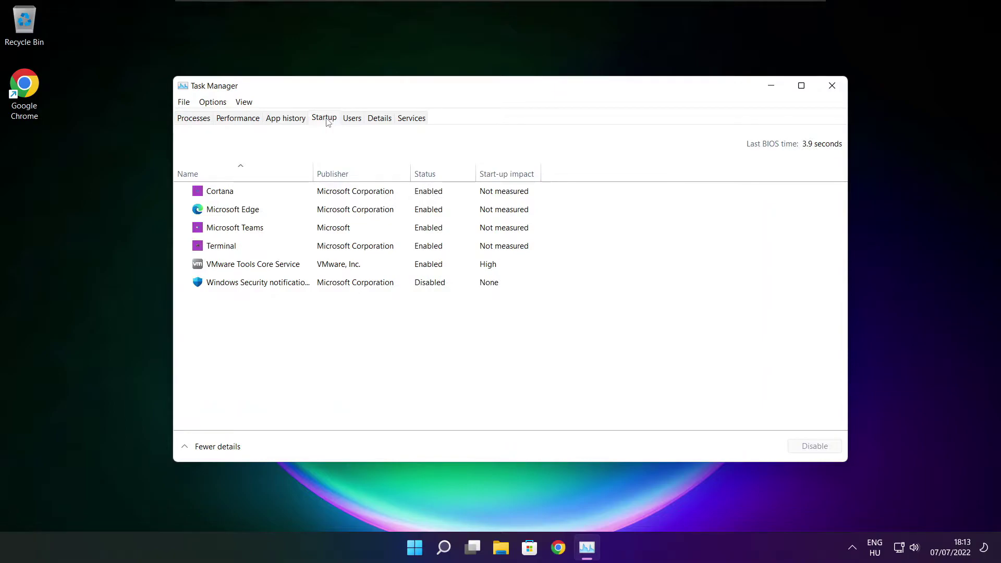
{"action": "left_click", "coordinate": [486, 200]}
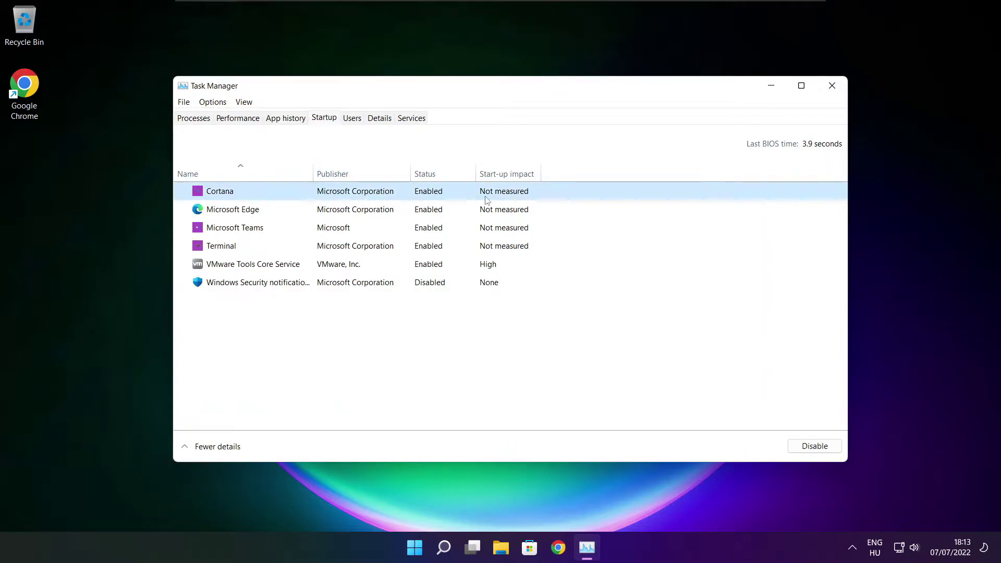
{"action": "left_click", "coordinate": [815, 451]}
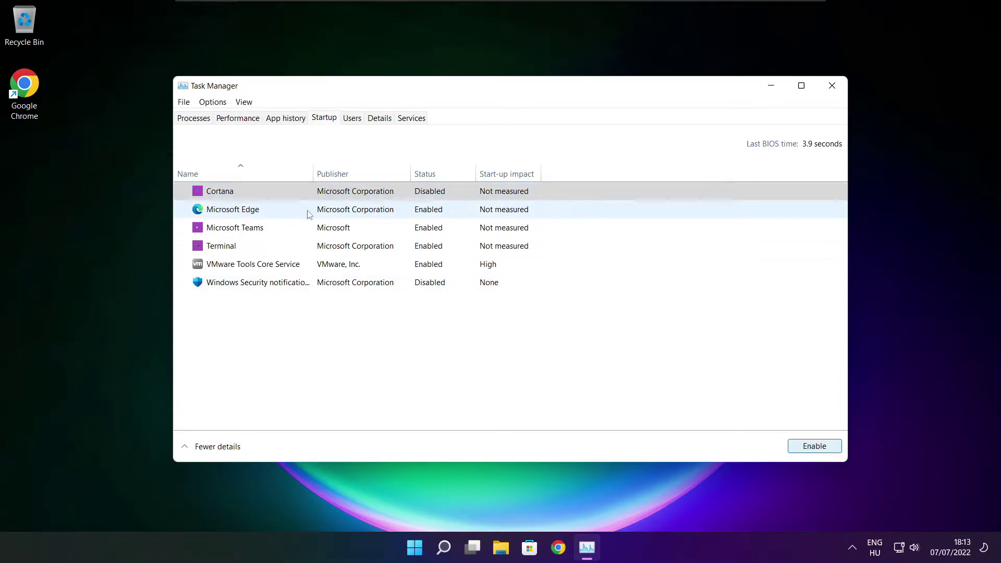
{"action": "left_click", "coordinate": [254, 214]}
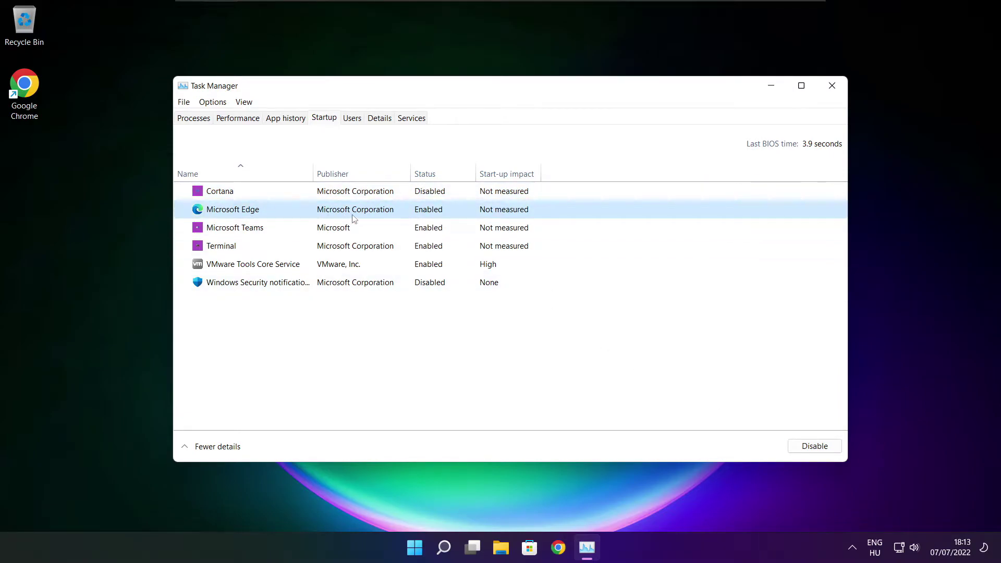
{"action": "left_click", "coordinate": [814, 447]}
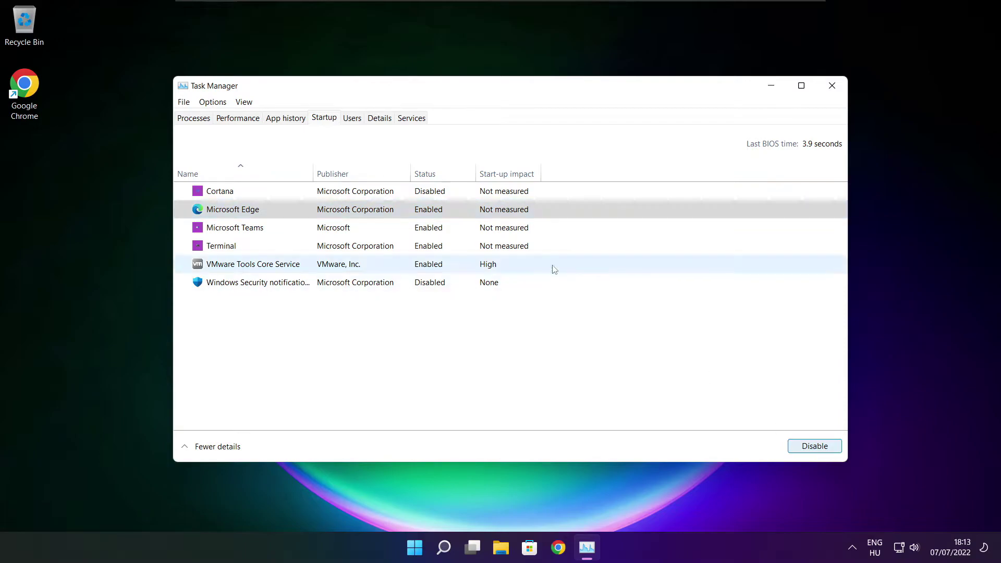
{"action": "left_click", "coordinate": [442, 231]}
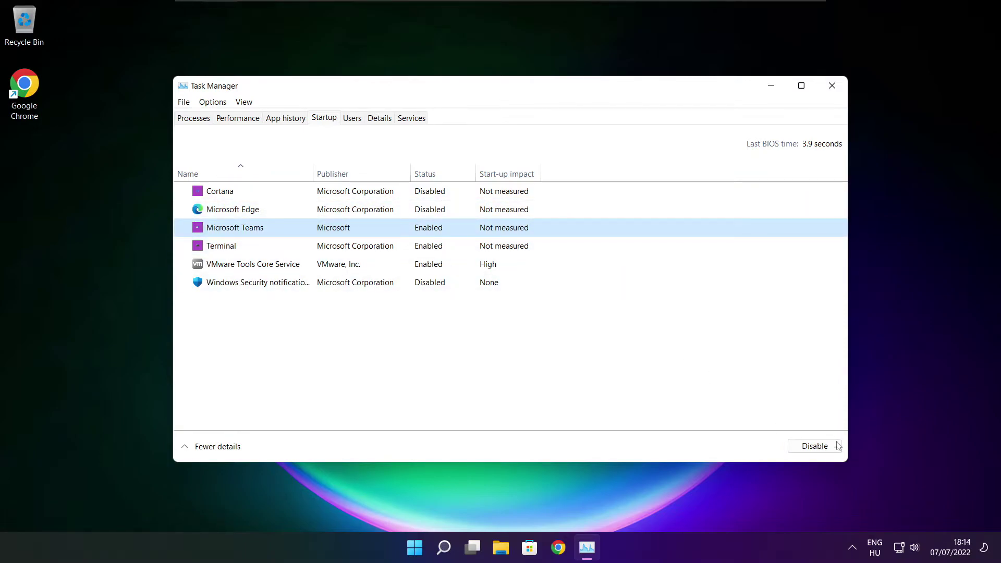
{"action": "left_click", "coordinate": [822, 452]}
{"action": "left_click", "coordinate": [377, 255]}
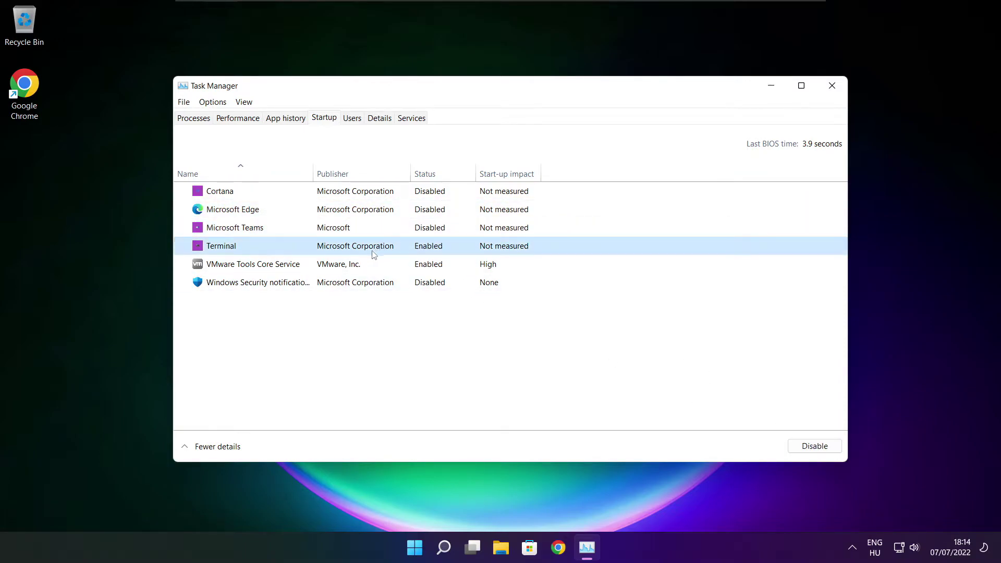
{"action": "left_click", "coordinate": [826, 451]}
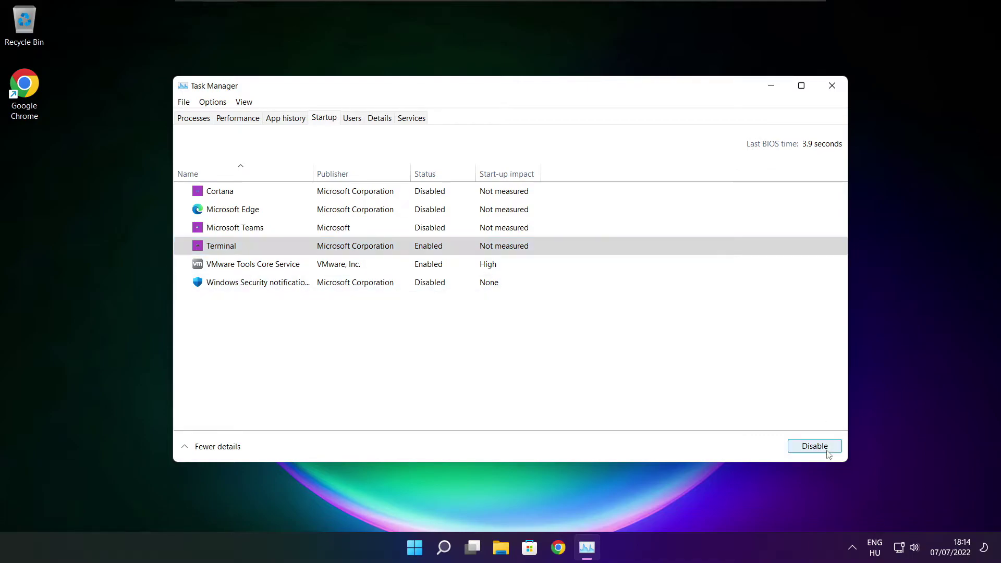
{"action": "left_click", "coordinate": [448, 245]}
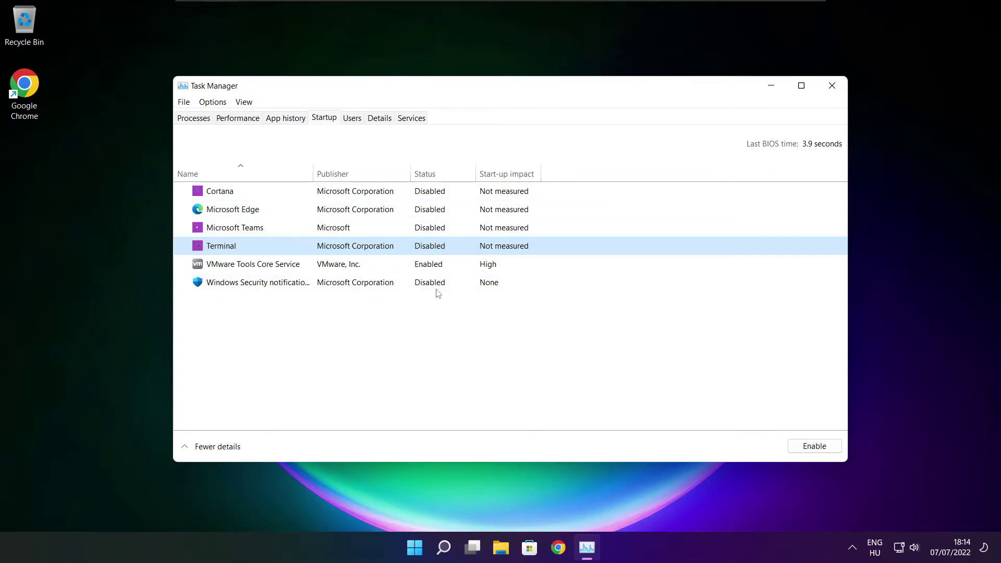
{"action": "left_click", "coordinate": [832, 88]}
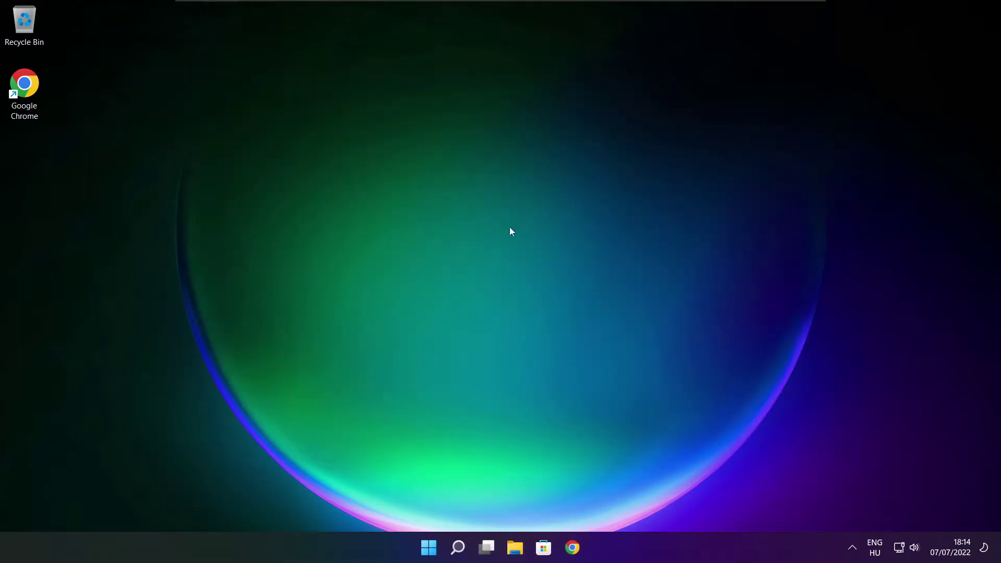
- Search 'optimise' and open Defragment and Optimise Drives
{"action": "left_click", "coordinate": [459, 552]}
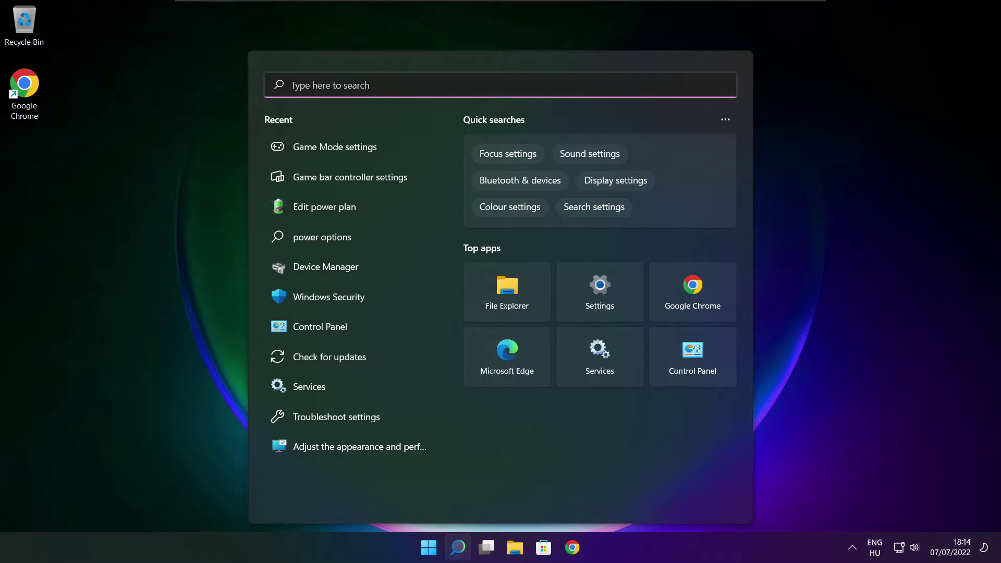
{"action": "type", "text": "optimi"}
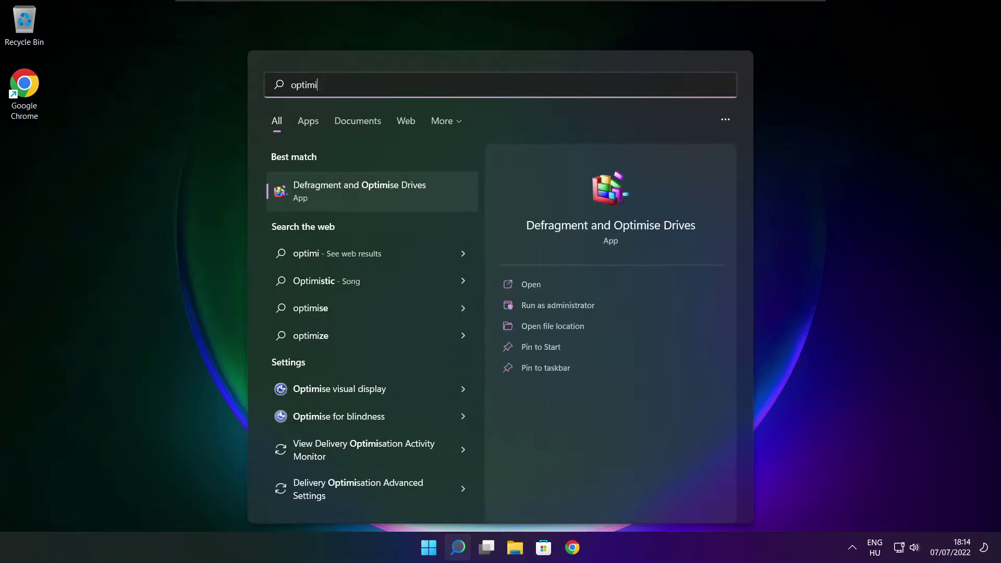
{"action": "type", "text": "se"}
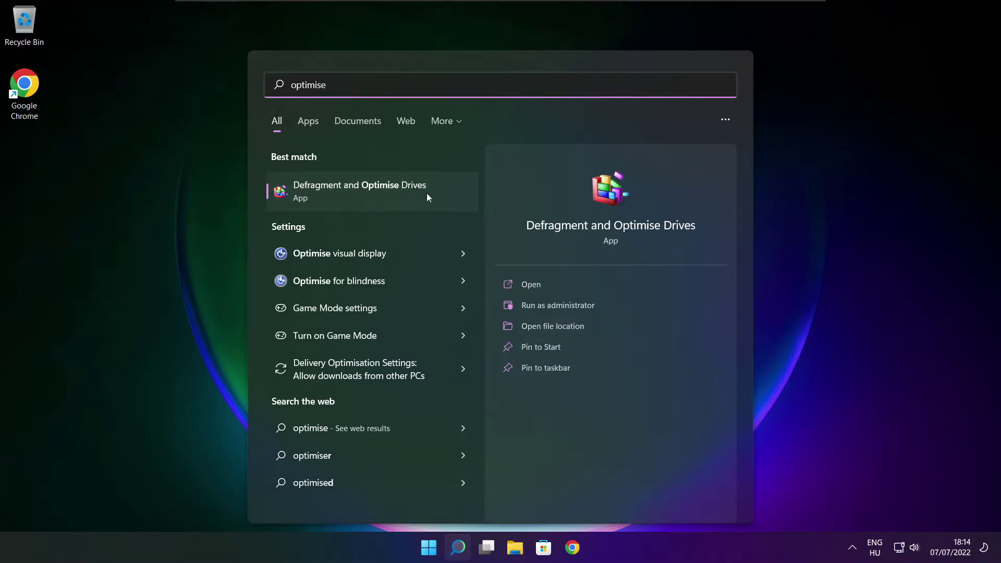
{"action": "left_click", "coordinate": [384, 189]}
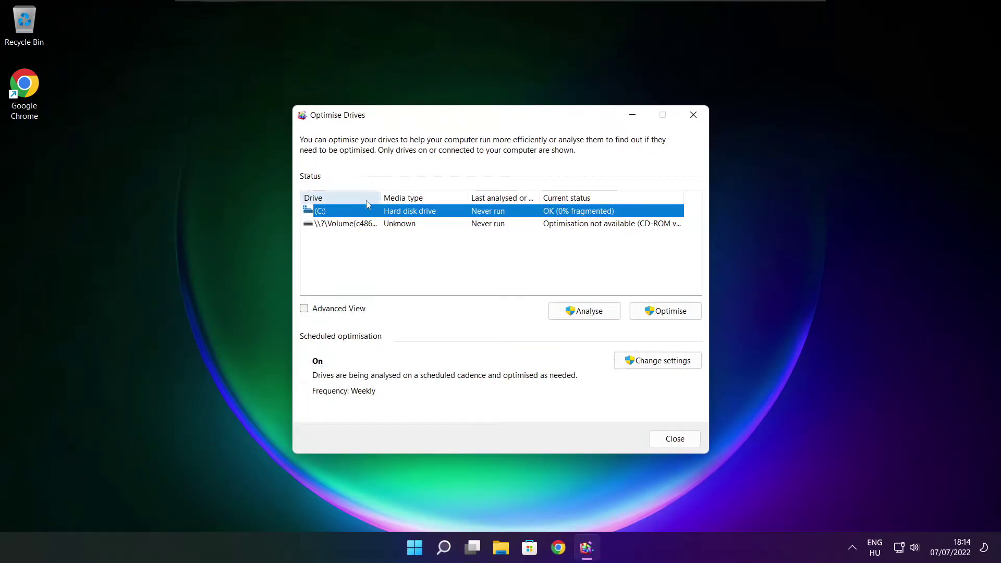
- Analyse drive C: (9% fragmented), start optimising it, and close the window
{"action": "left_click", "coordinate": [576, 312]}
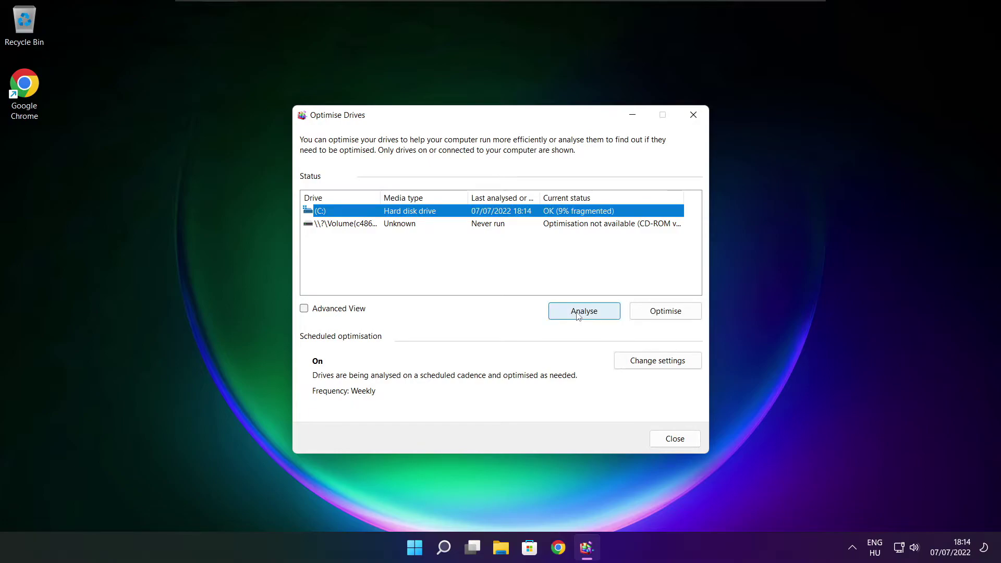
{"action": "left_click", "coordinate": [667, 312]}
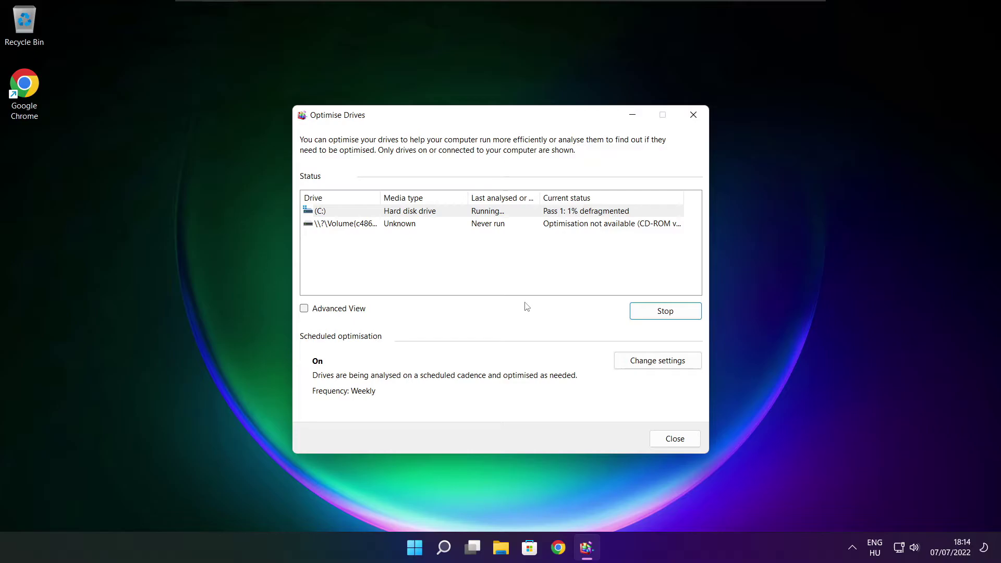
{"action": "key", "text": "alt+F4"}
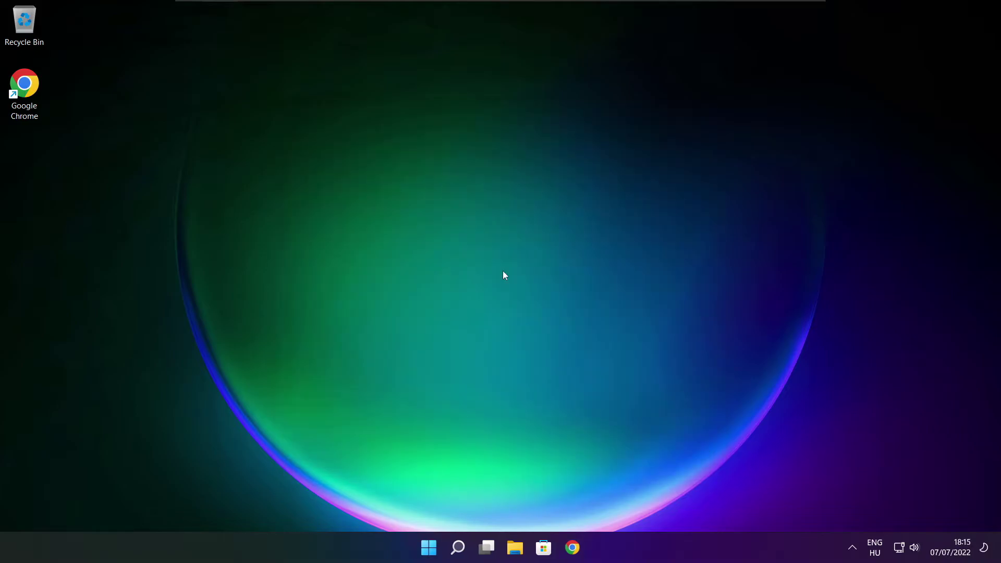
- Find Windows Update via search 'updates', check for updates (KB5014668 available), then close Settings
{"action": "left_click", "coordinate": [457, 547]}
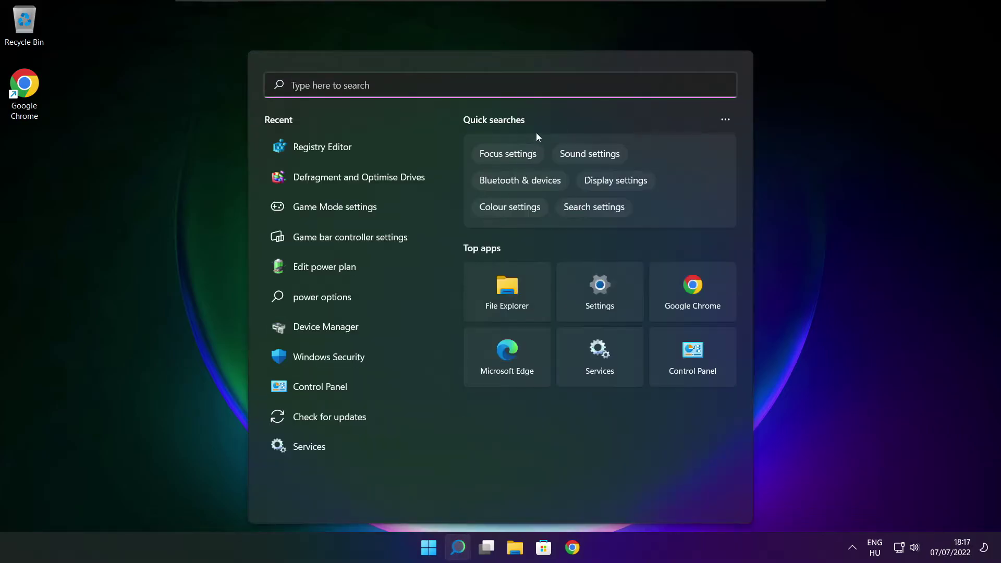
{"action": "type", "text": "updates"}
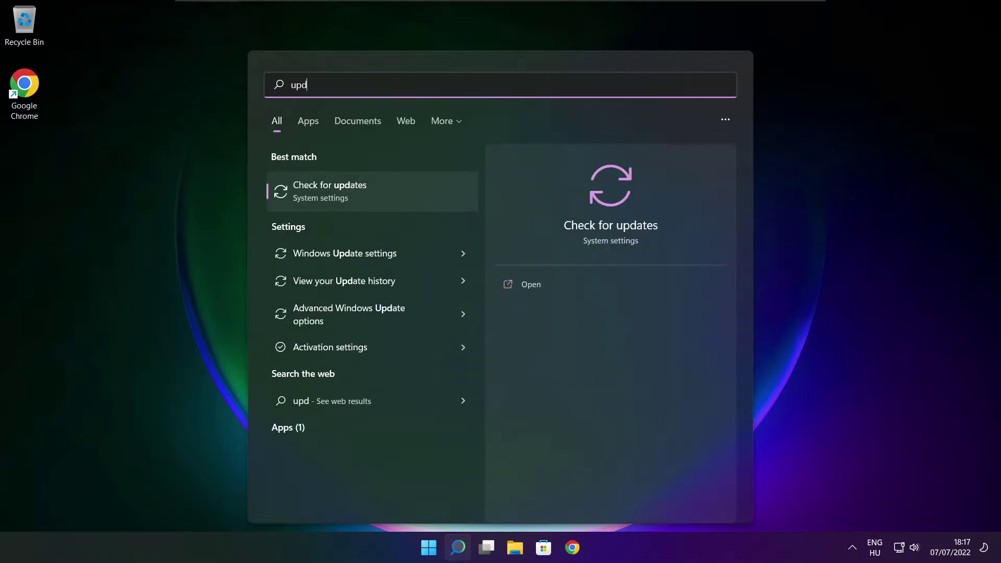
{"action": "left_click", "coordinate": [363, 195]}
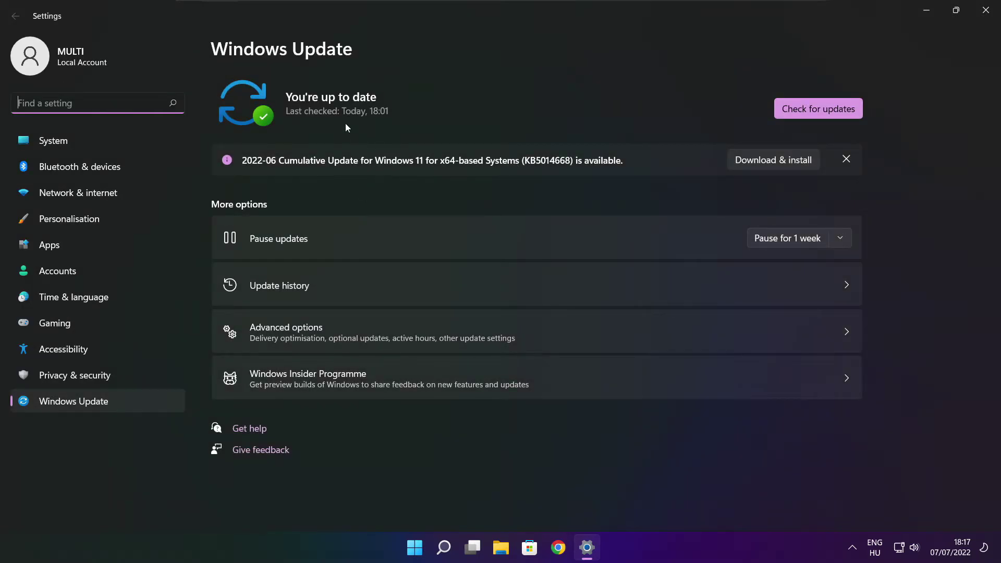
{"action": "left_click", "coordinate": [817, 108]}
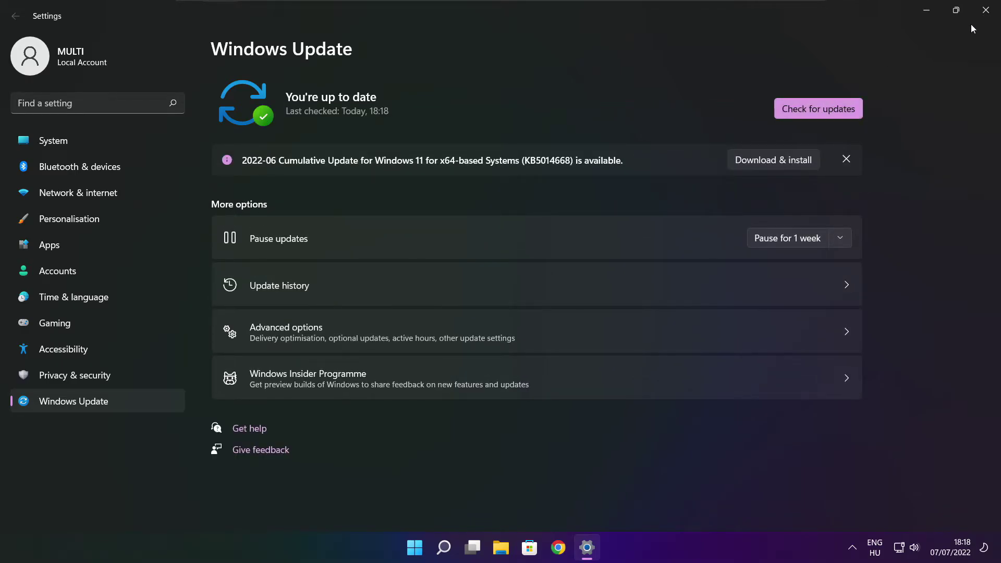
{"action": "left_click", "coordinate": [985, 16]}
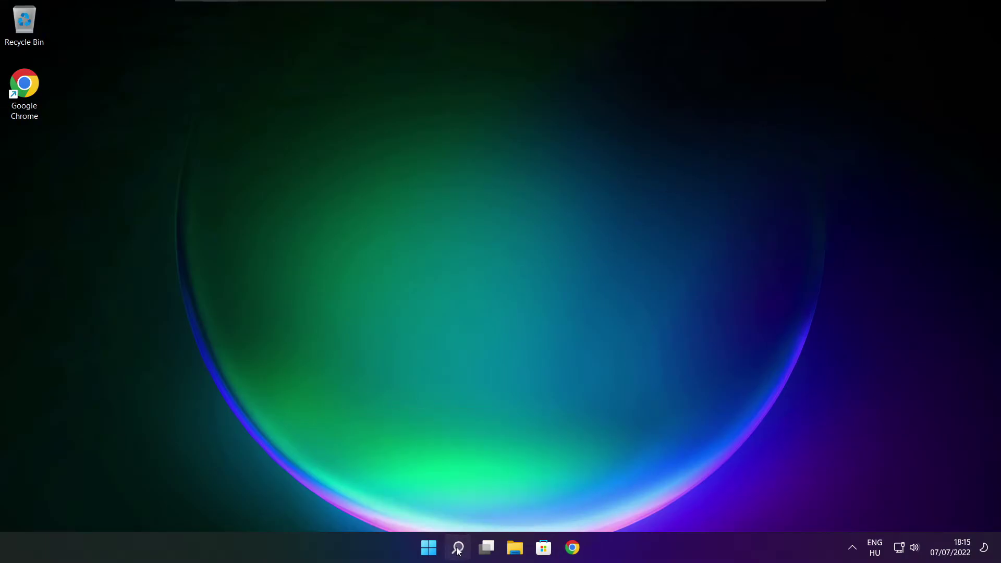
- Launch regedit and navigate to HKEY_CURRENT_USER\System\GameConfigStore
{"action": "left_click", "coordinate": [458, 547]}
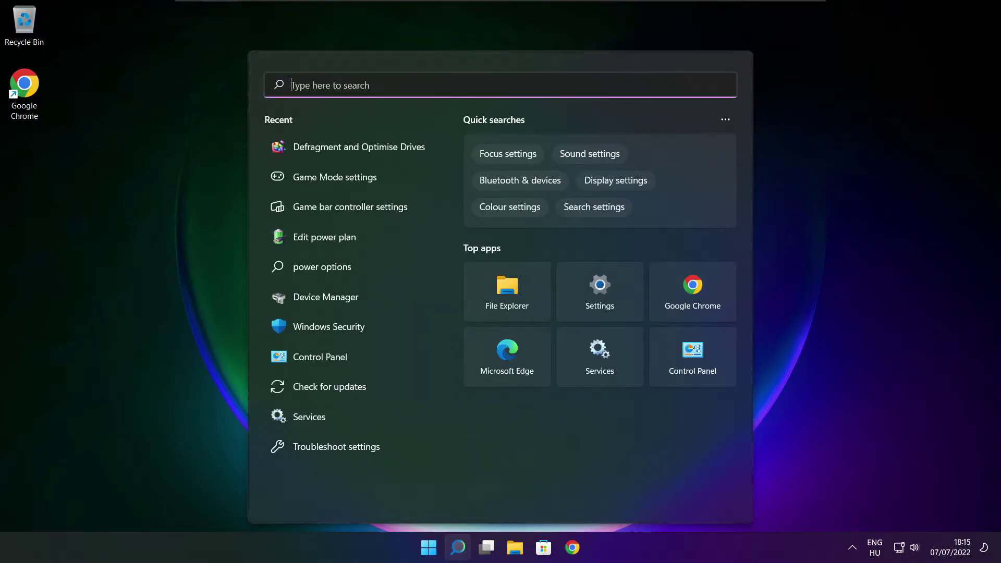
{"action": "type", "text": "regedit"}
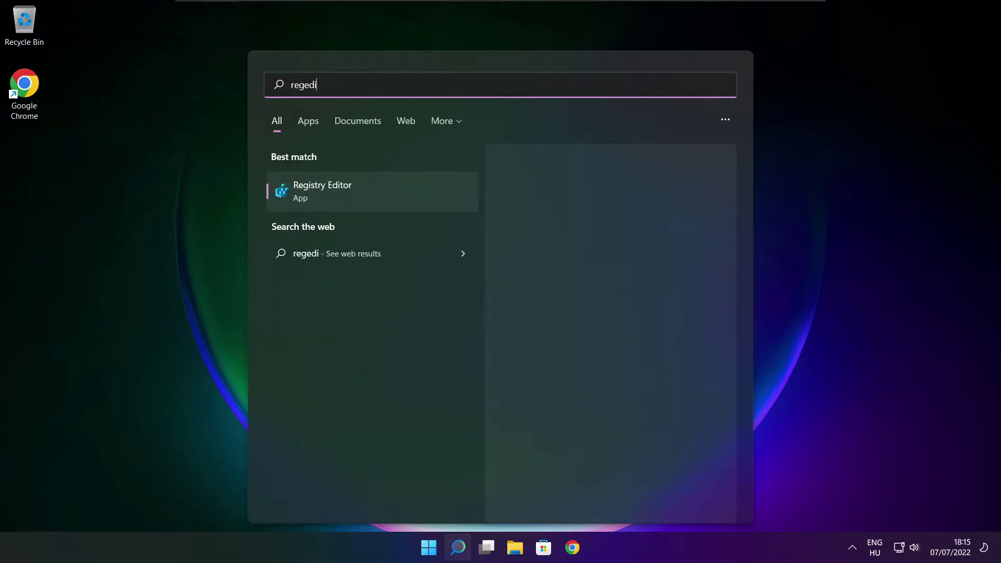
{"action": "left_click", "coordinate": [383, 191]}
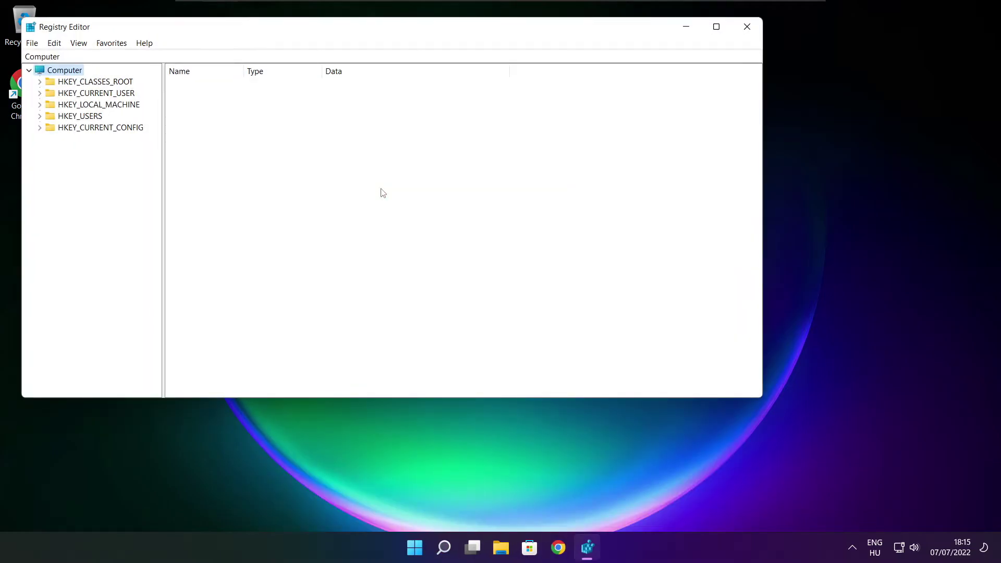
{"action": "left_click_drag", "start_coordinate": [300, 35], "coordinate": [406, 111]}
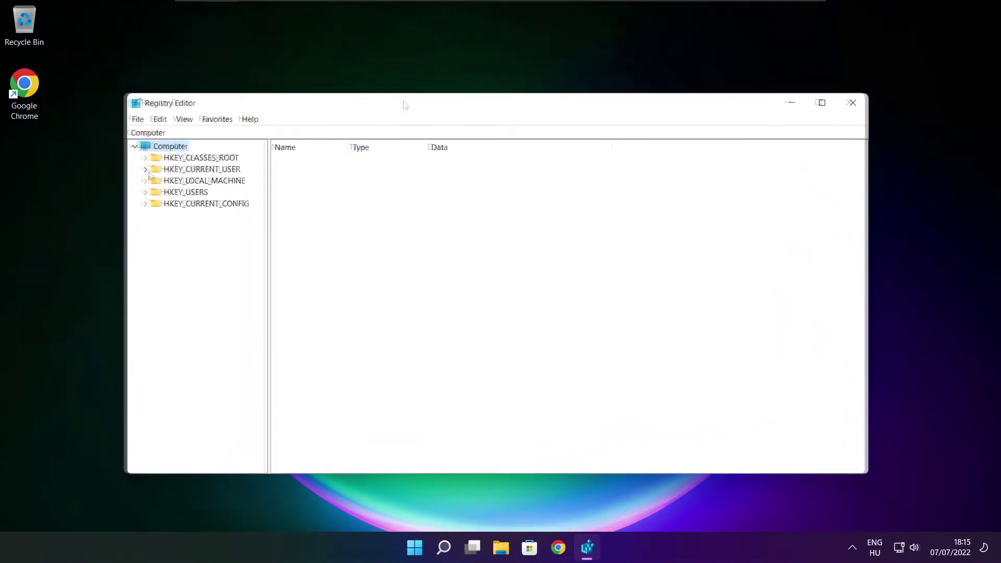
{"action": "left_click", "coordinate": [161, 170]}
{"action": "left_click", "coordinate": [146, 169]}
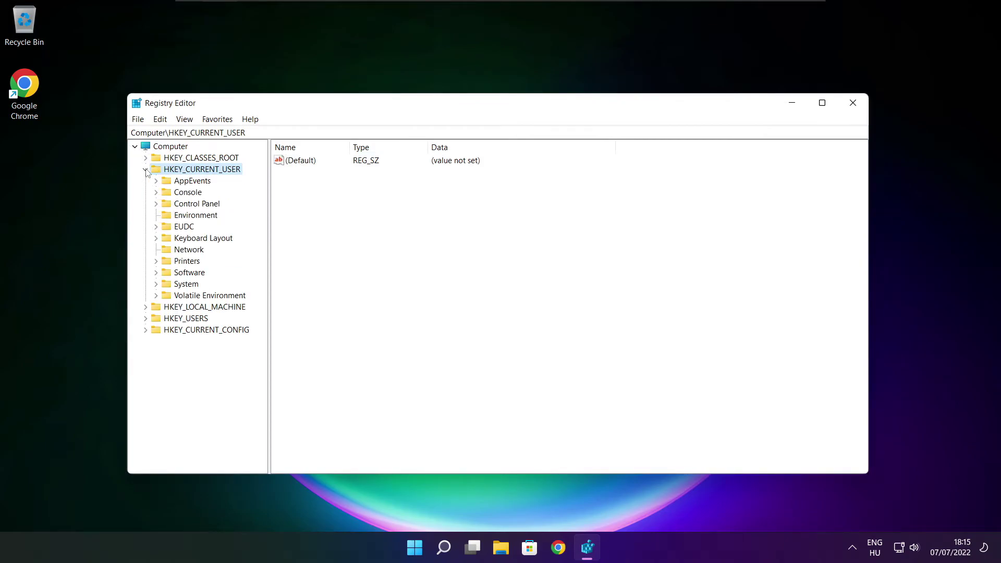
{"action": "left_click", "coordinate": [175, 286]}
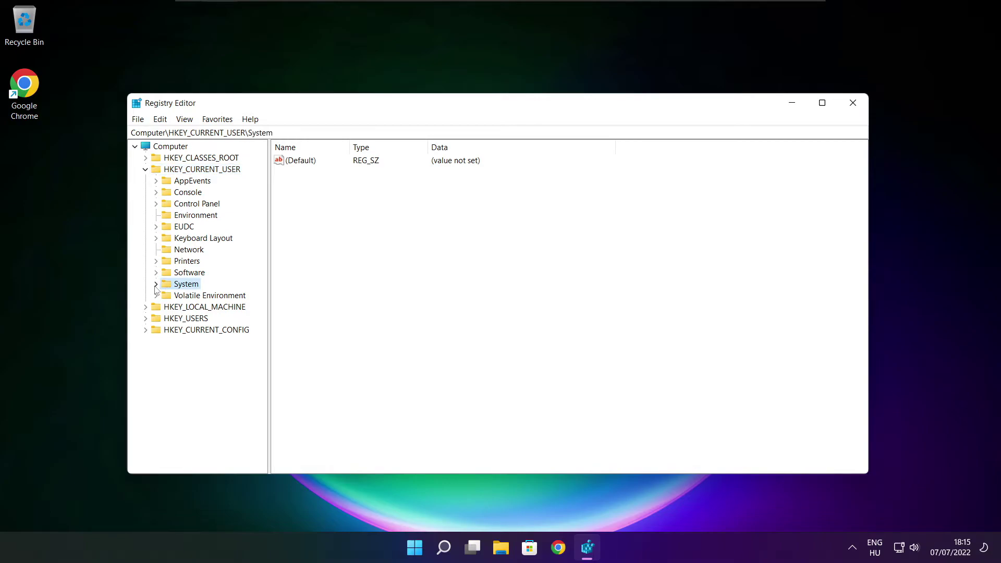
{"action": "left_click", "coordinate": [156, 285]}
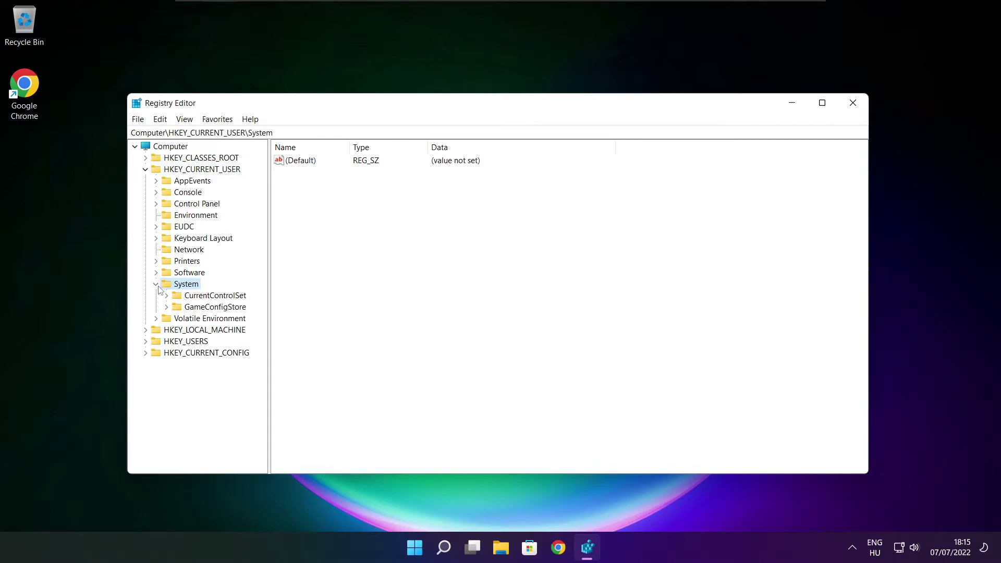
{"action": "left_click", "coordinate": [182, 309]}
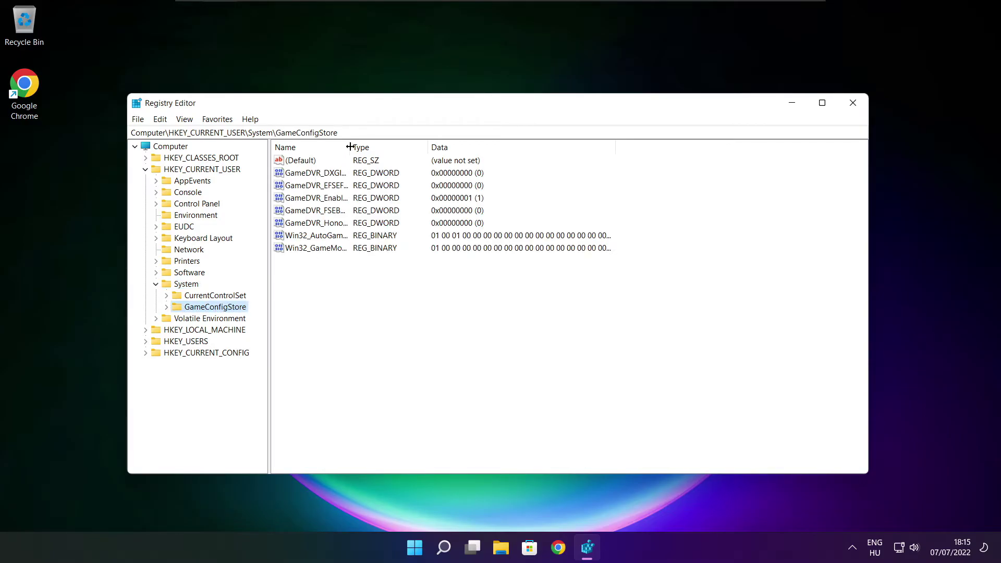
- Set GameDVR_Enabled to 0 and collapse the HKEY_CURRENT_USER branch
{"action": "left_click_drag", "start_coordinate": [349, 147], "coordinate": [439, 143]}
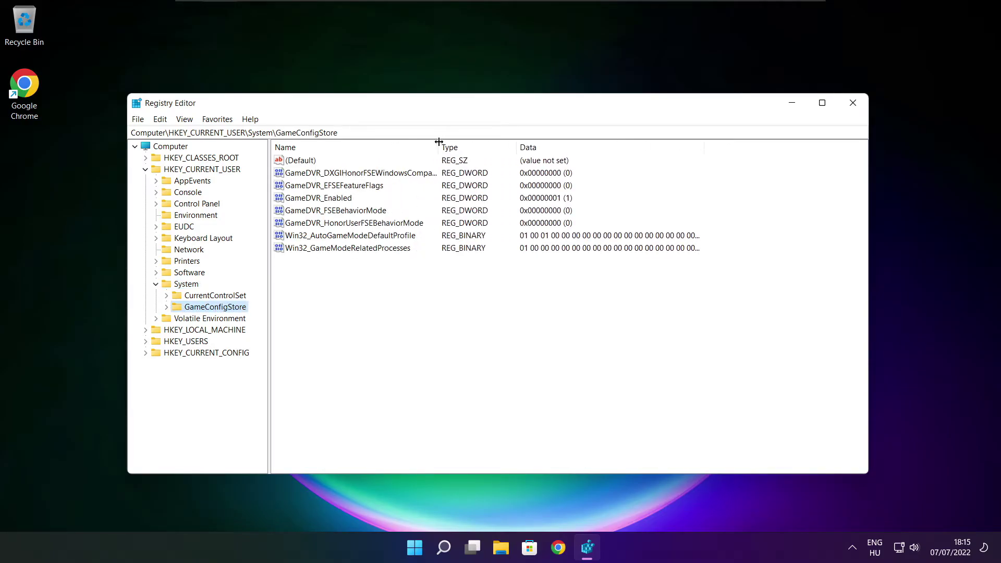
{"action": "left_click", "coordinate": [316, 198]}
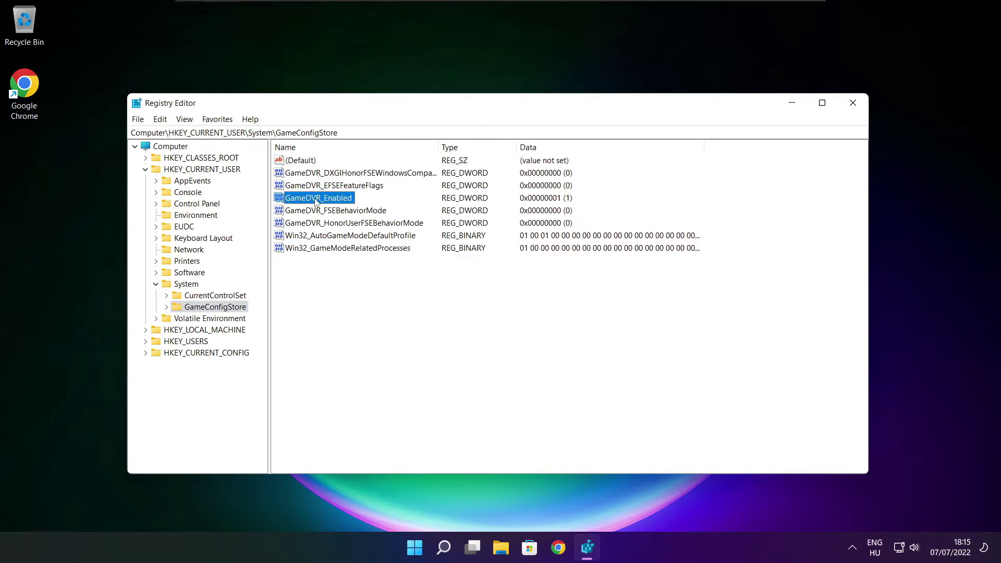
{"action": "double_click", "coordinate": [315, 199]}
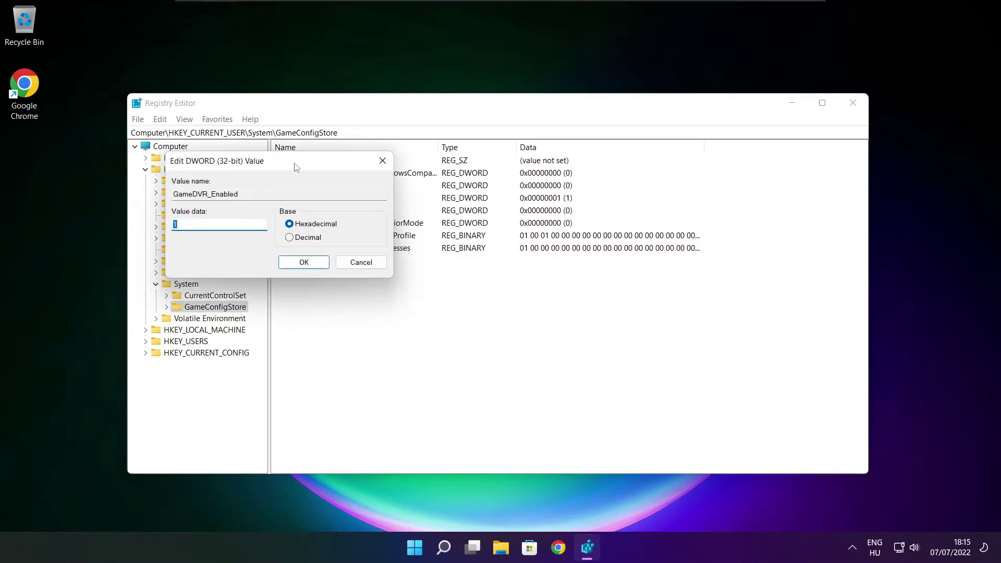
{"action": "left_click_drag", "start_coordinate": [295, 165], "coordinate": [527, 205]}
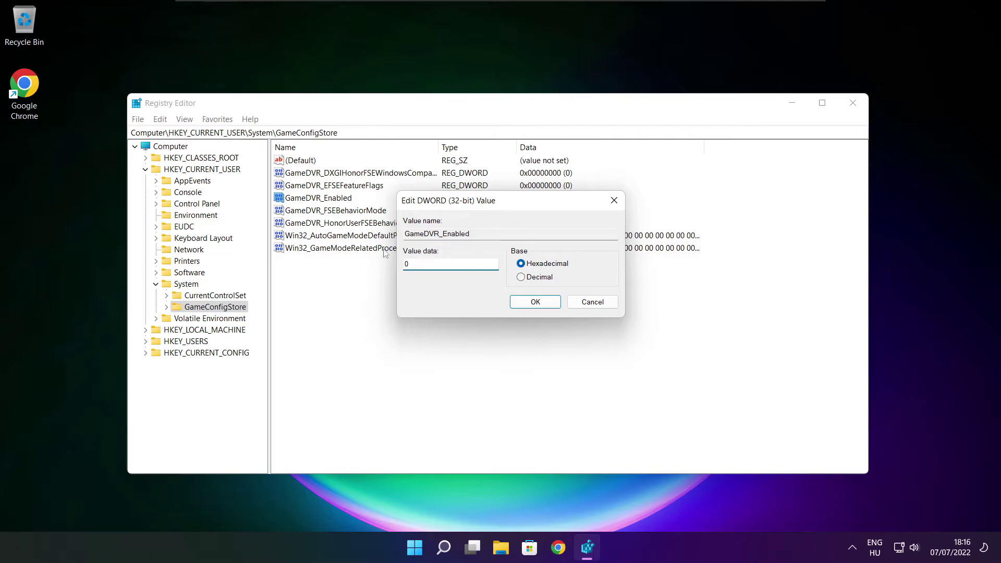
{"action": "left_click", "coordinate": [537, 306]}
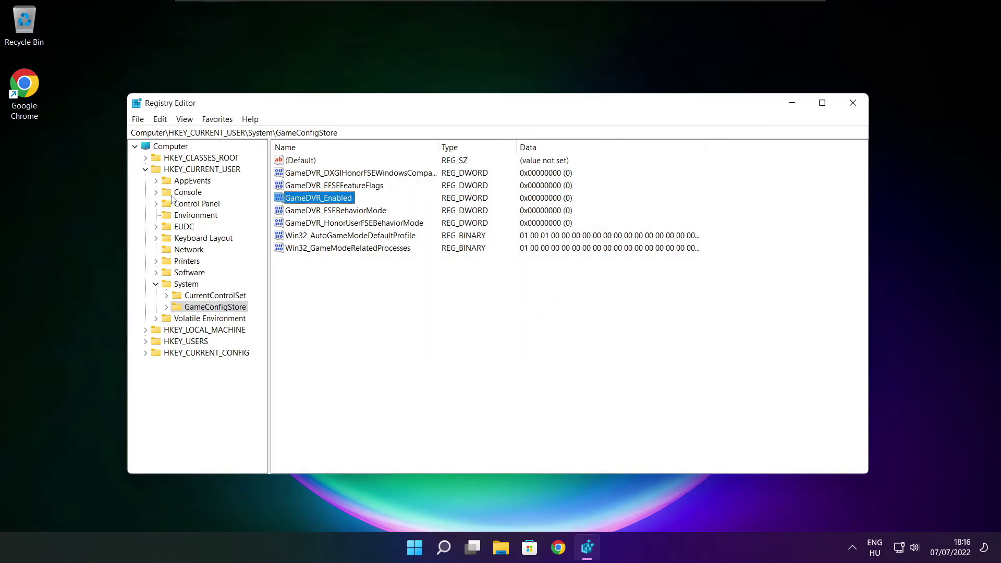
{"action": "left_click", "coordinate": [145, 170]}
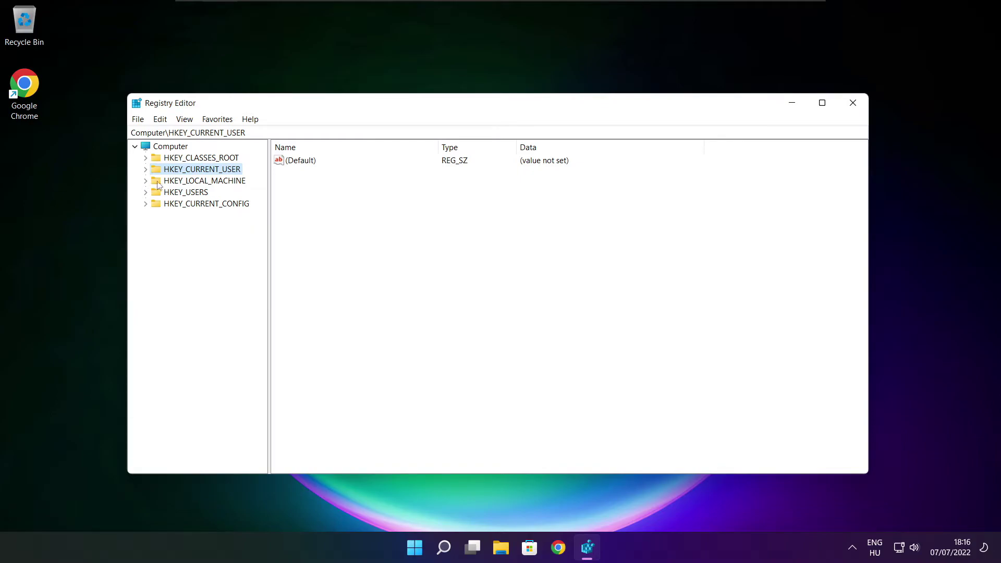
- Expand HKEY_LOCAL_MACHINE\SOFTWARE\Microsoft in the registry tree
{"action": "left_click", "coordinate": [237, 182]}
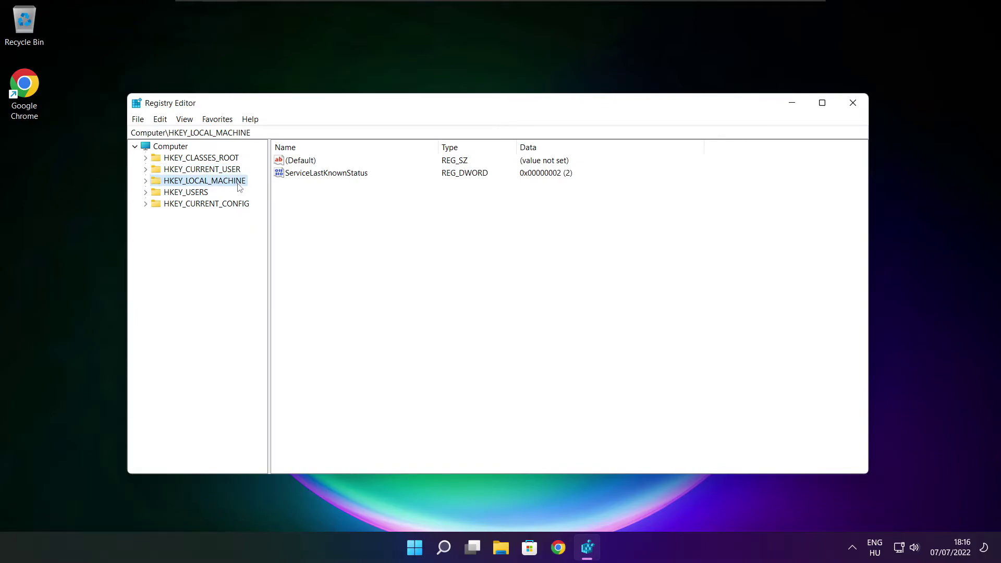
{"action": "left_click", "coordinate": [146, 181]}
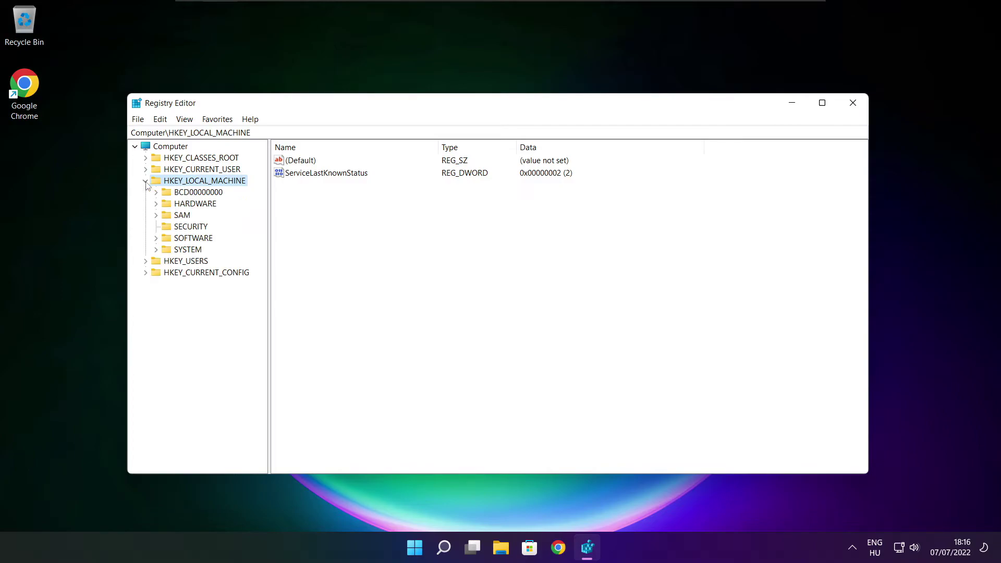
{"action": "left_click", "coordinate": [178, 239]}
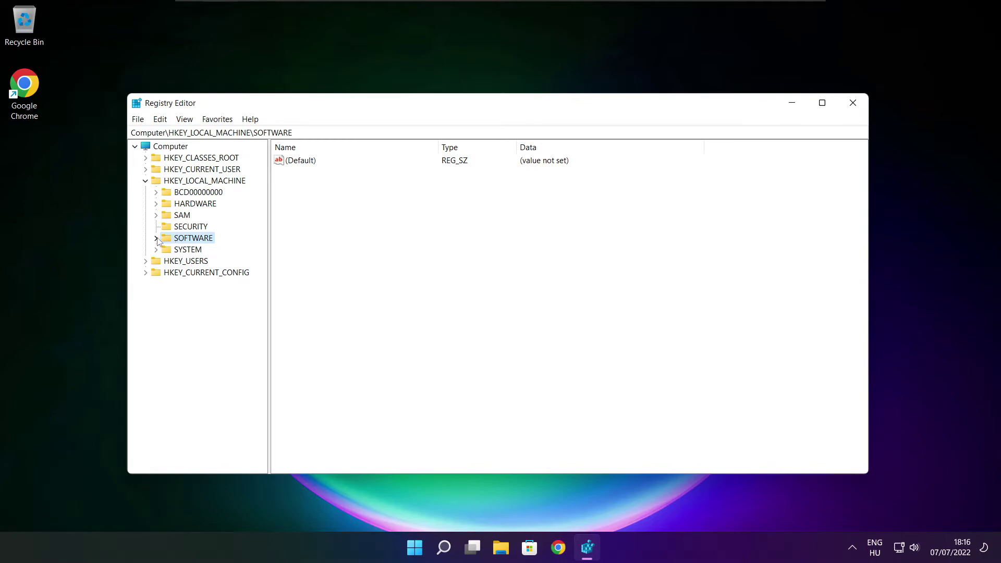
{"action": "left_click", "coordinate": [156, 238]}
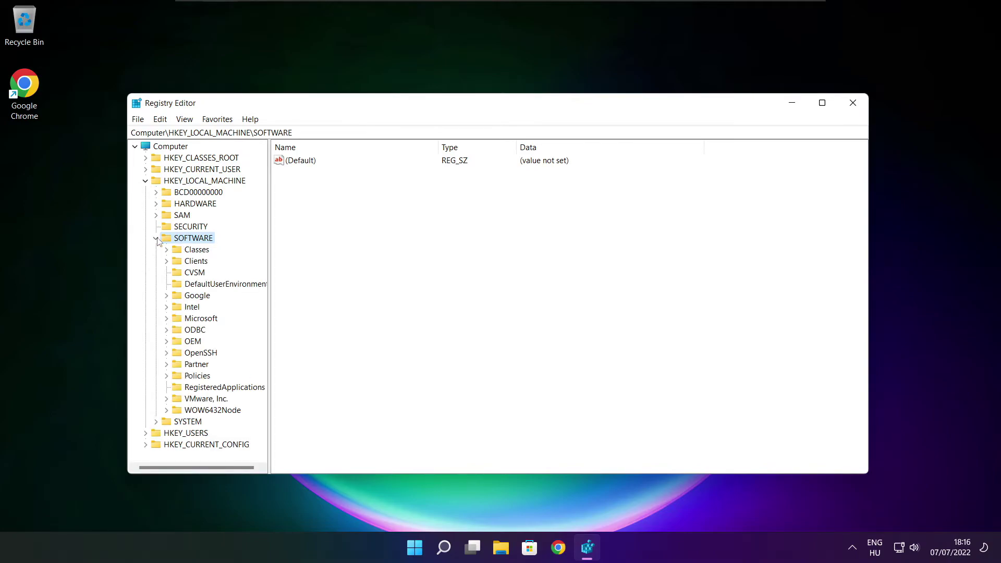
{"action": "left_click", "coordinate": [187, 321]}
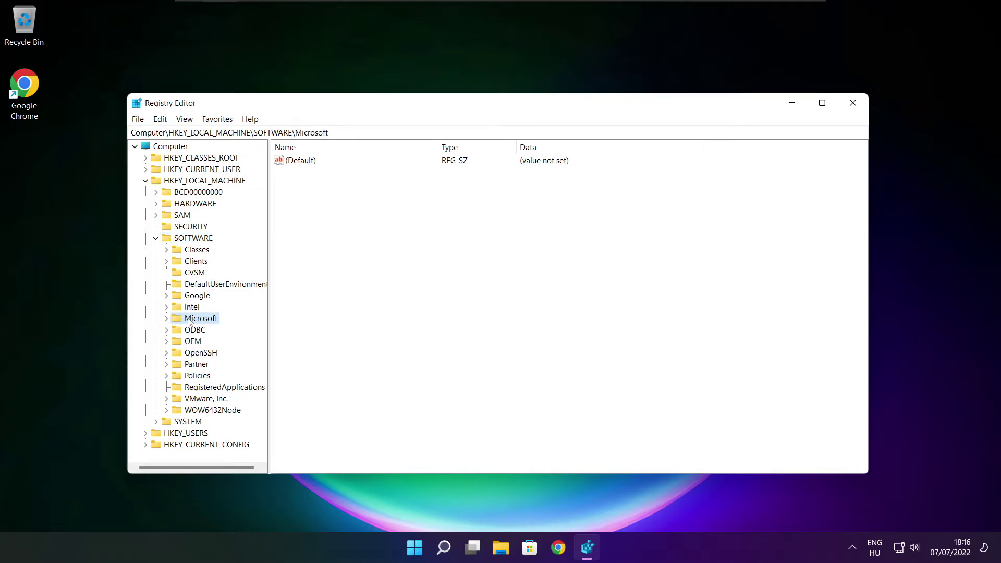
{"action": "left_click", "coordinate": [167, 318]}
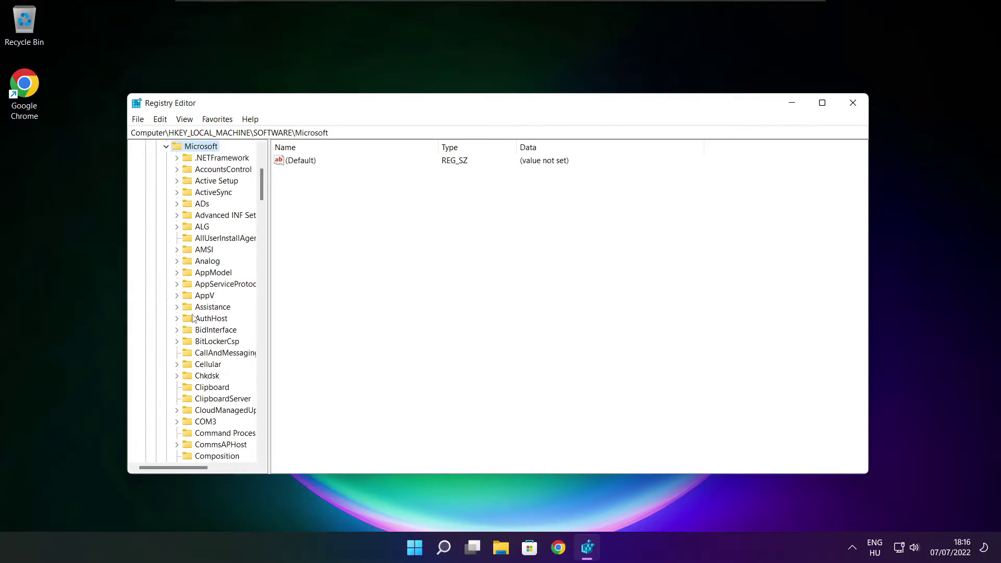
{"action": "scroll", "coordinate": [206, 313], "scroll_direction": "down", "scroll_amount": 18}
{"action": "scroll", "coordinate": [205, 312], "scroll_direction": "down", "scroll_amount": 20}
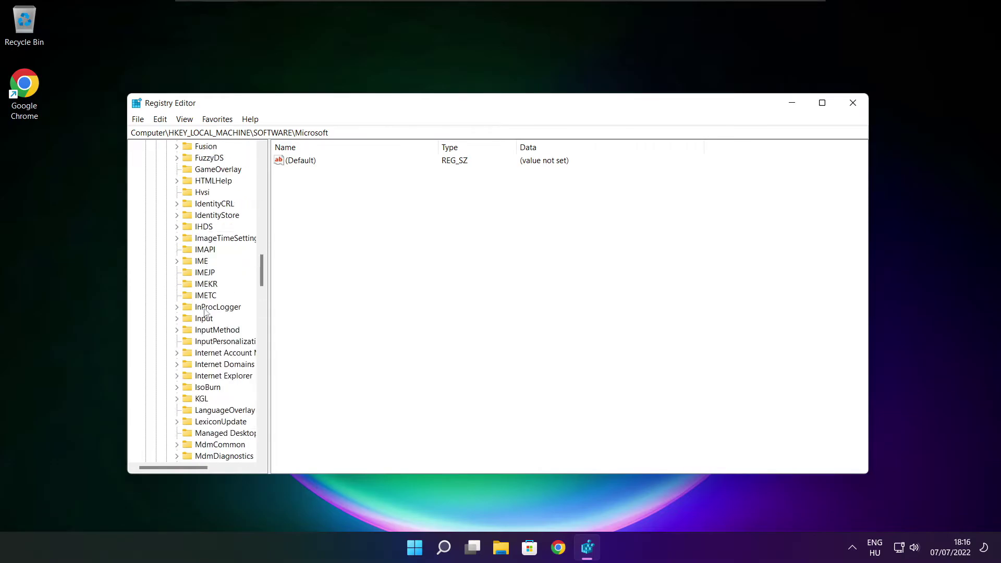
{"action": "scroll", "coordinate": [205, 312], "scroll_direction": "down", "scroll_amount": 5}
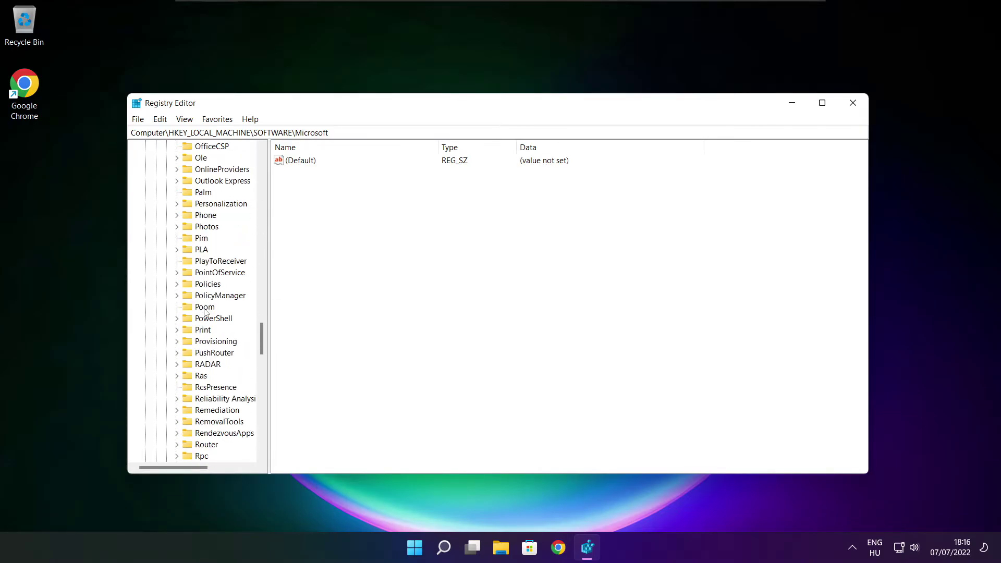
{"action": "scroll", "coordinate": [204, 312], "scroll_direction": "down", "scroll_amount": 1}
{"action": "scroll", "coordinate": [206, 312], "scroll_direction": "up", "scroll_amount": 1}
- Navigate to PolicyManager\default\ApplicationManagement\AllowGameDVR
{"action": "left_click", "coordinate": [190, 299]}
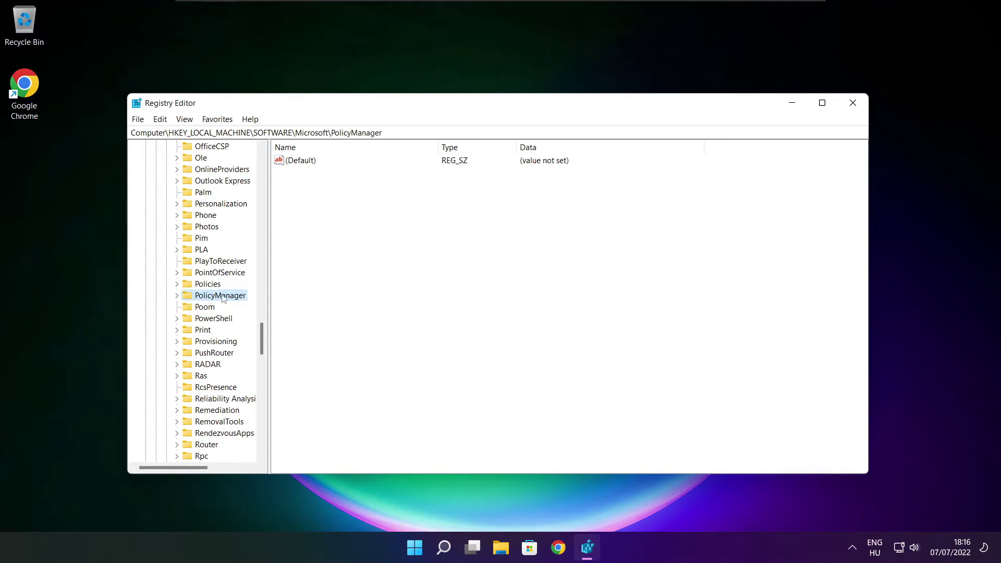
{"action": "left_click", "coordinate": [176, 296]}
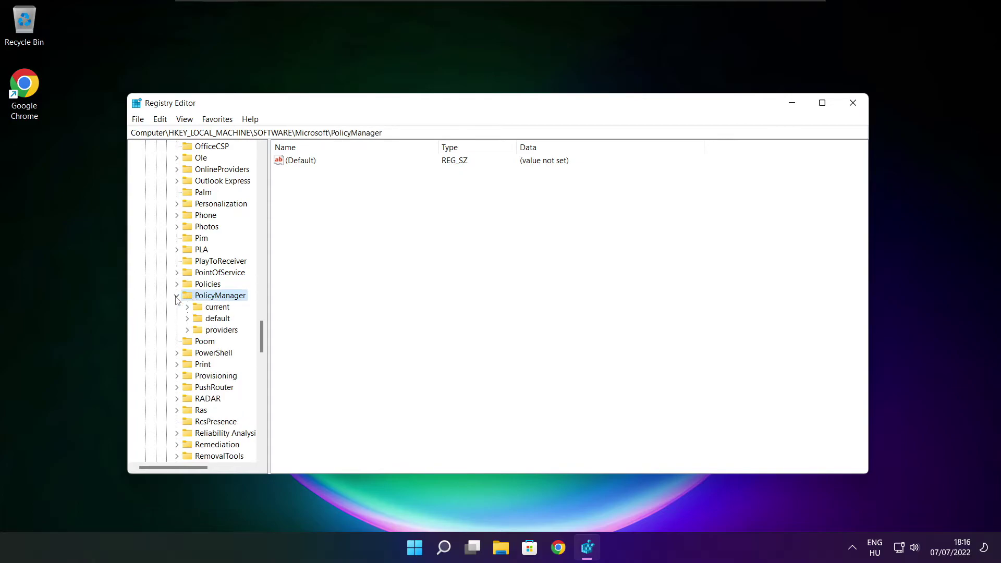
{"action": "left_click", "coordinate": [218, 321]}
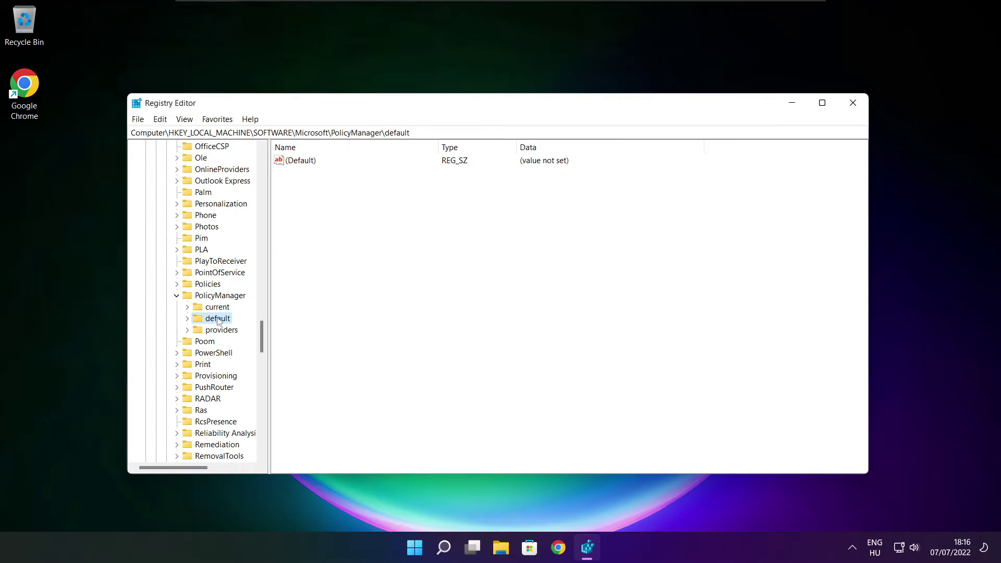
{"action": "left_click", "coordinate": [188, 319]}
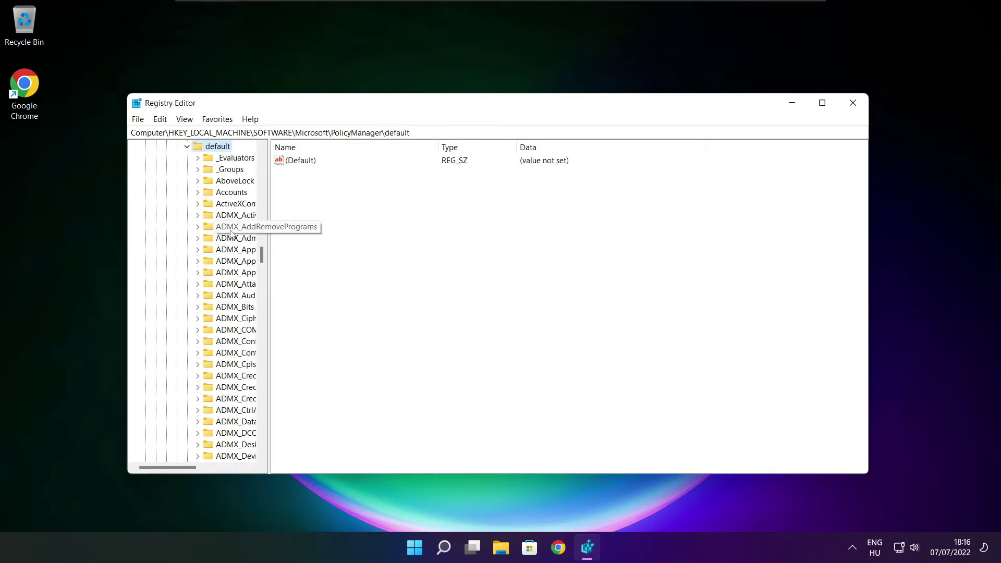
{"action": "scroll", "coordinate": [232, 233], "scroll_direction": "down", "scroll_amount": 20}
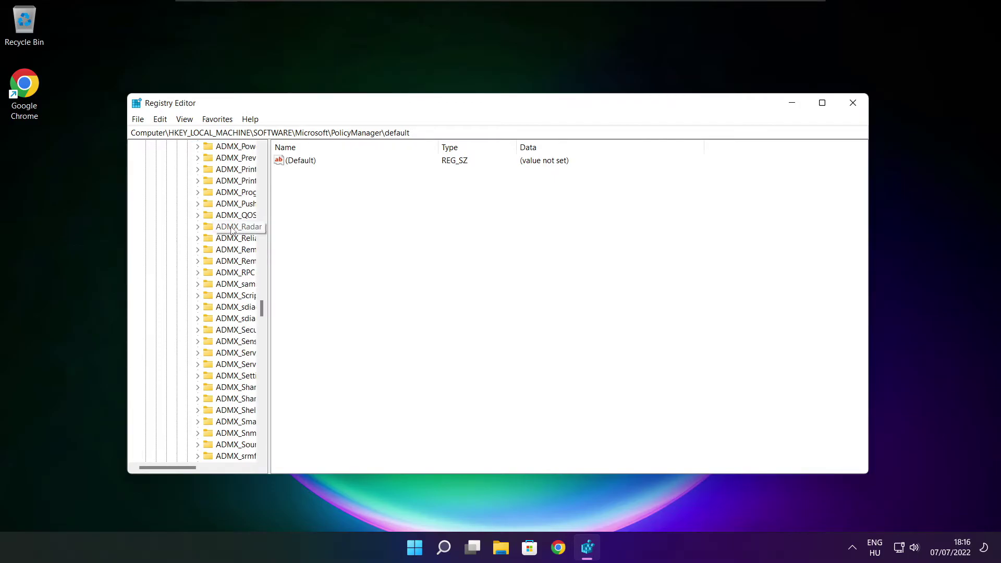
{"action": "scroll", "coordinate": [232, 230], "scroll_direction": "down", "scroll_amount": 15}
{"action": "left_click_drag", "start_coordinate": [267, 227], "coordinate": [330, 227]}
{"action": "scroll", "coordinate": [271, 223], "scroll_direction": "up", "scroll_amount": 3}
{"action": "left_click", "coordinate": [237, 216]}
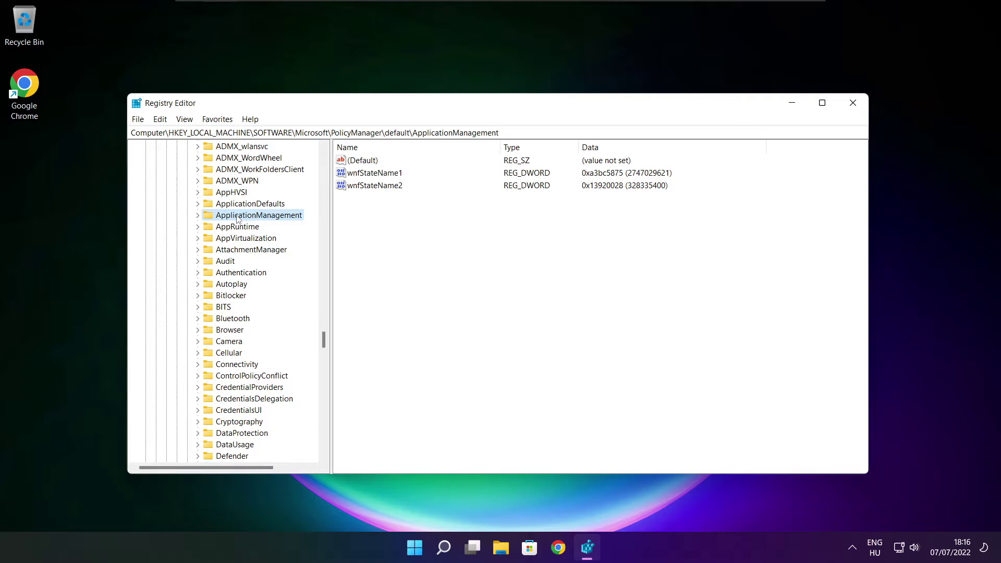
{"action": "left_click", "coordinate": [198, 215]}
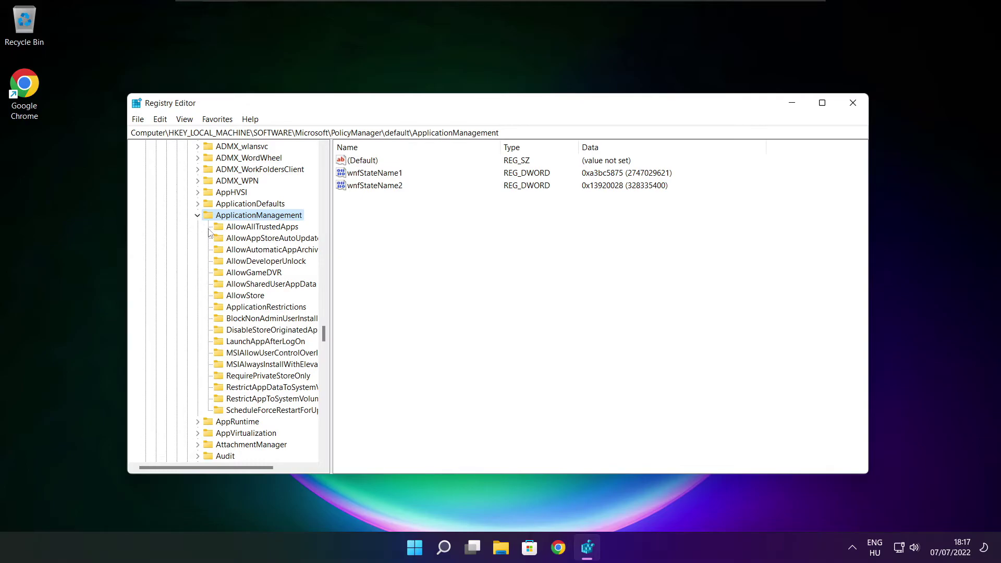
{"action": "left_click_drag", "start_coordinate": [331, 264], "coordinate": [342, 263]}
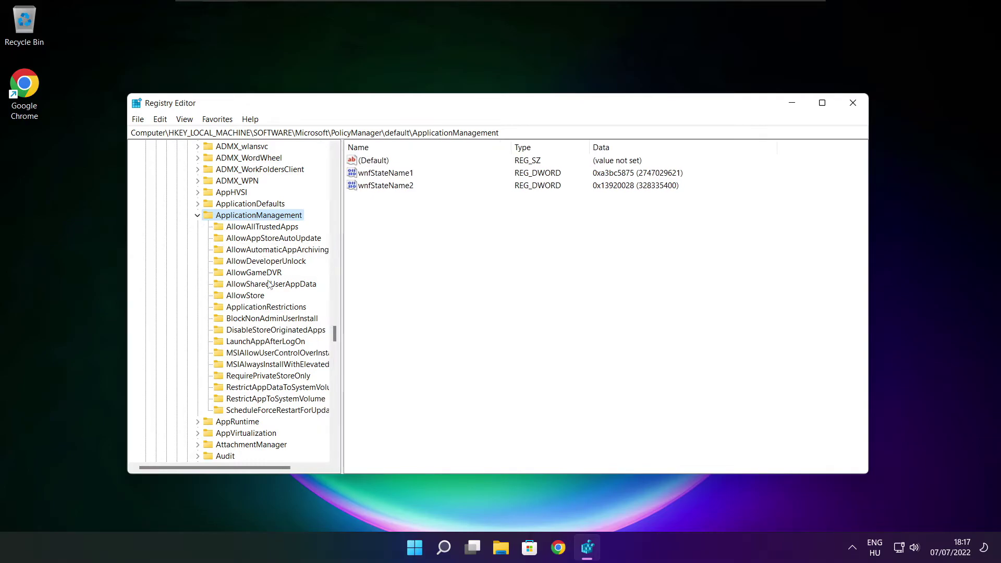
{"action": "left_click", "coordinate": [254, 274]}
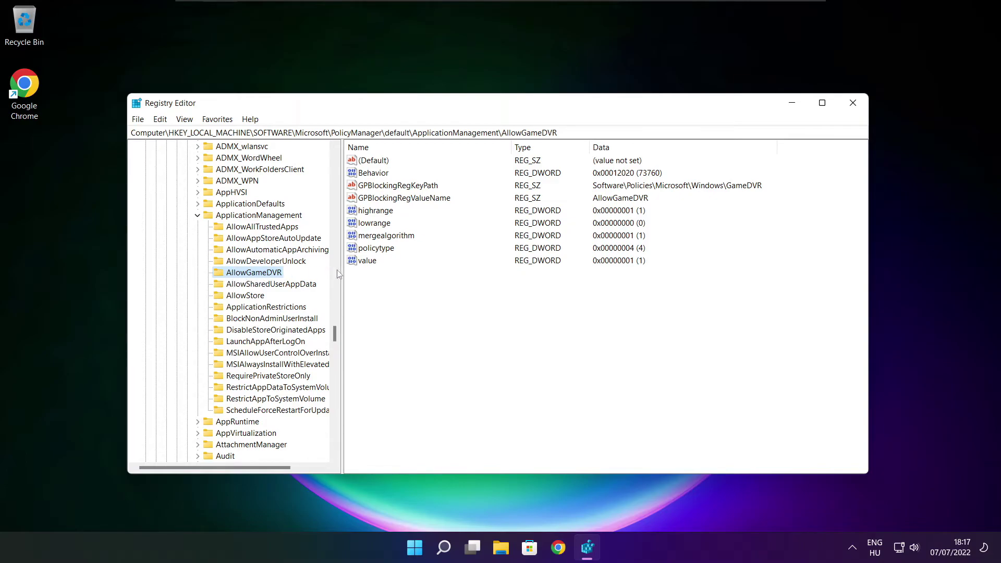
- Change the AllowGameDVR entry 'value' to 0
{"action": "left_click", "coordinate": [368, 263]}
{"action": "double_click", "coordinate": [372, 262]}
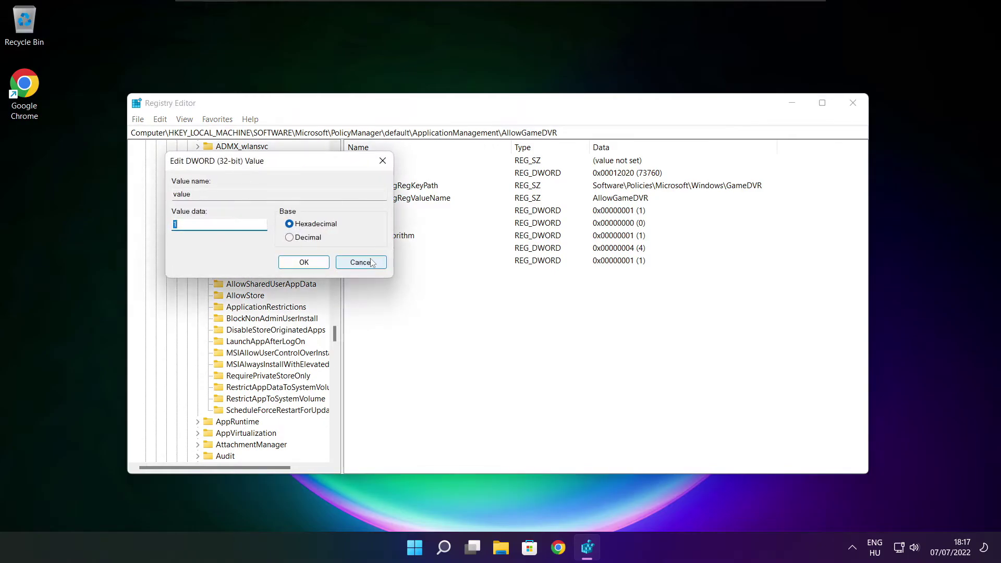
{"action": "left_click_drag", "start_coordinate": [392, 196], "coordinate": [508, 208]}
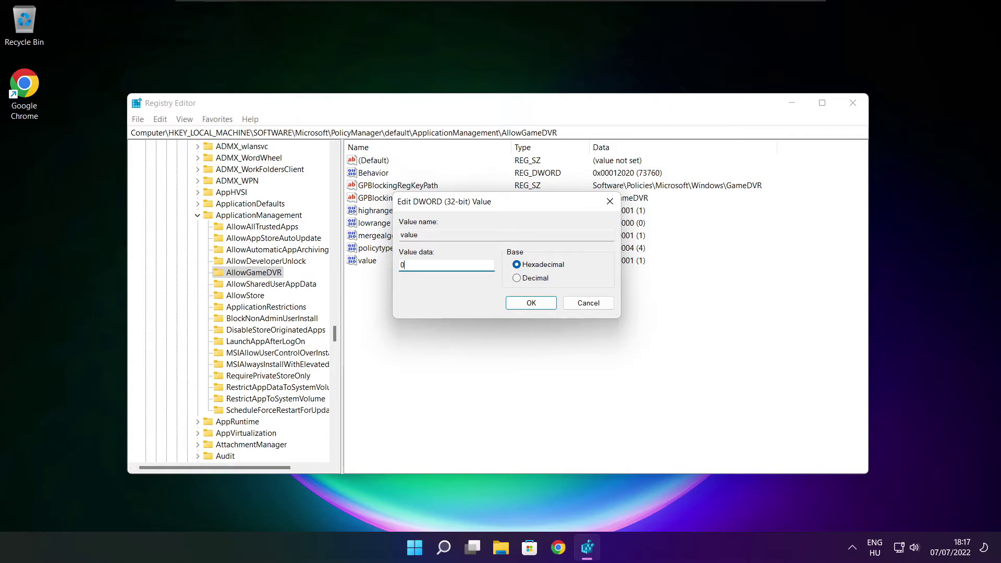
{"action": "type", "text": "0"}
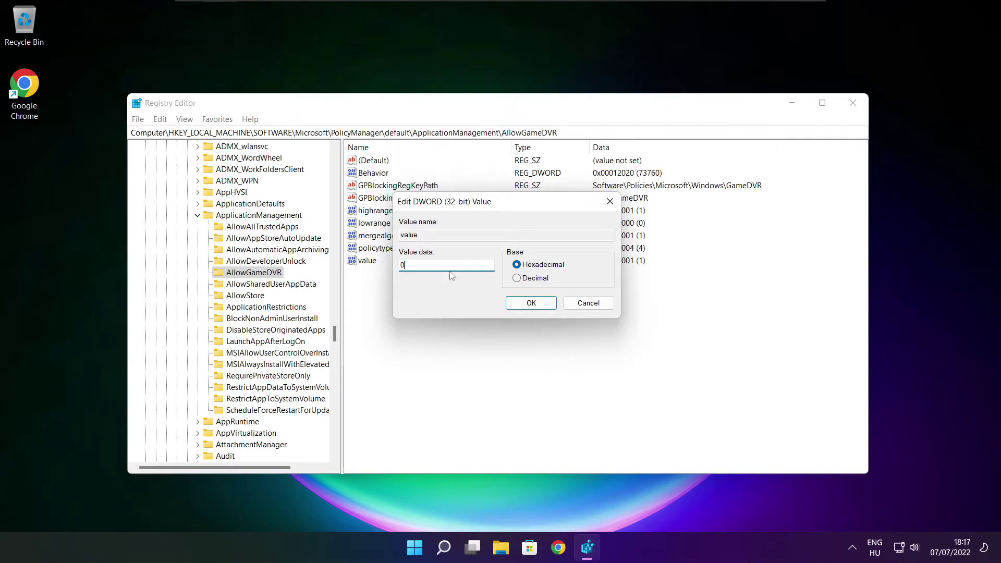
{"action": "left_click", "coordinate": [530, 306]}
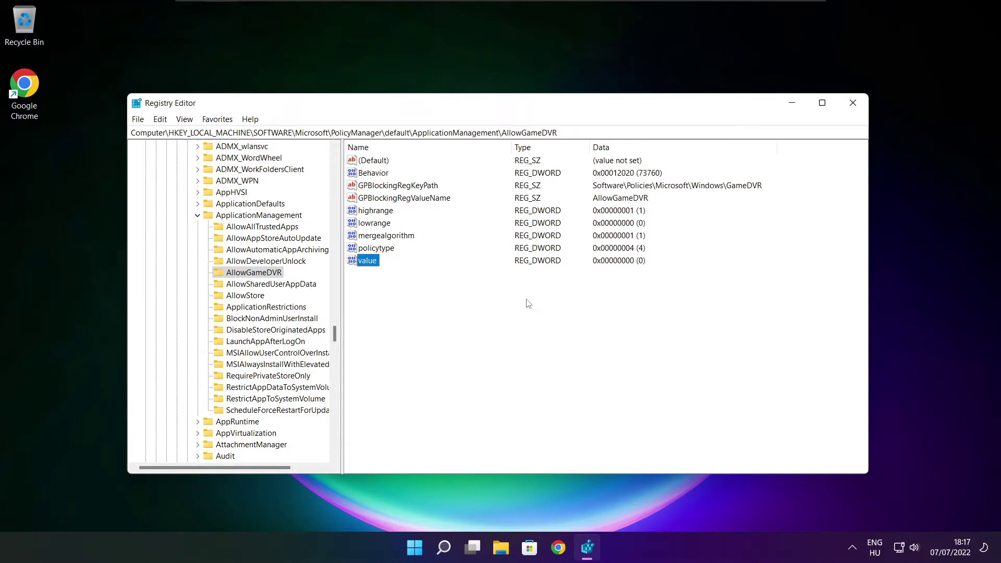
- Close Registry Editor and bring back the DirectX download page in Chrome
{"action": "left_click", "coordinate": [852, 103]}
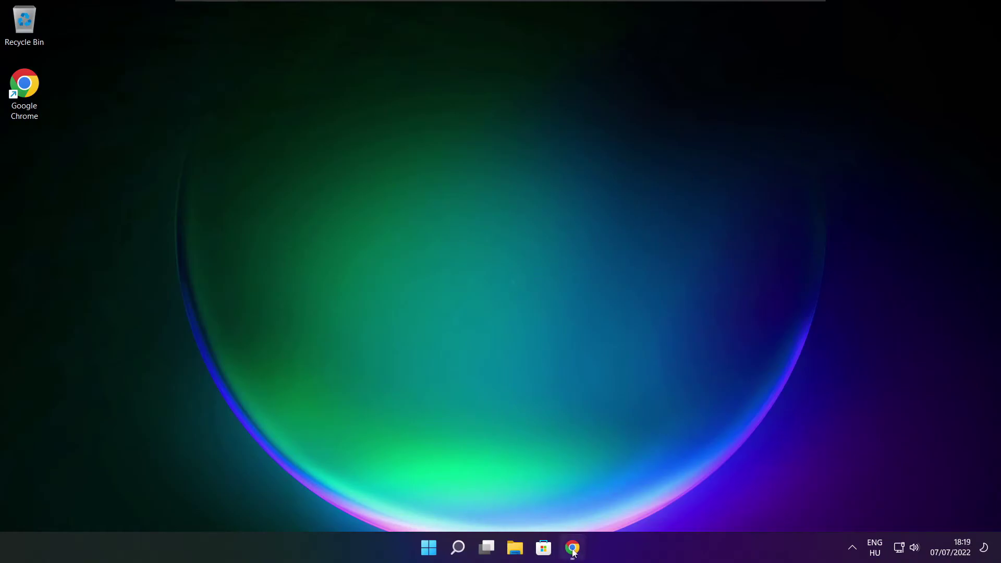
{"action": "left_click", "coordinate": [573, 549]}
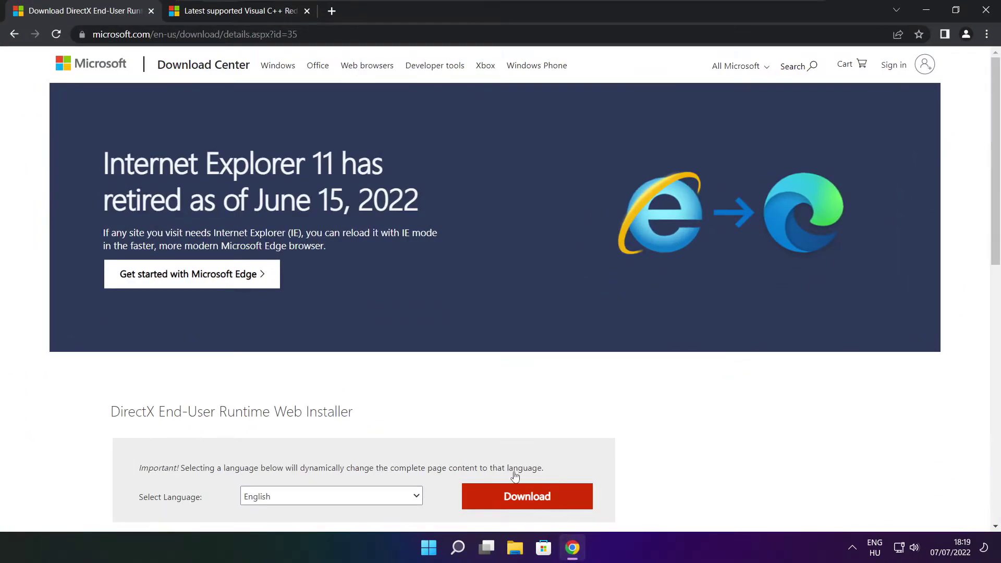
{"action": "key", "text": "ctrl+l"}
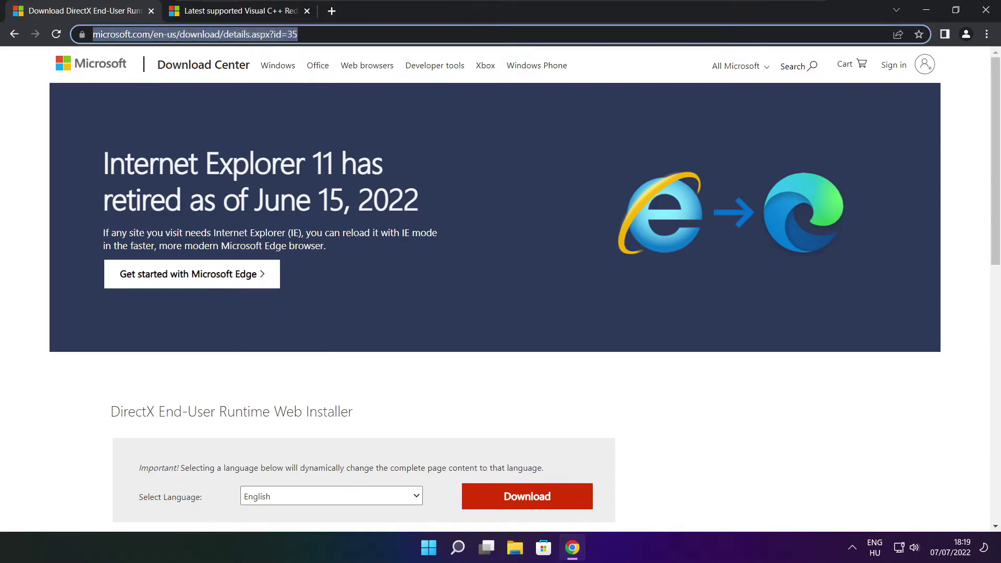
{"action": "left_click", "coordinate": [349, 34]}
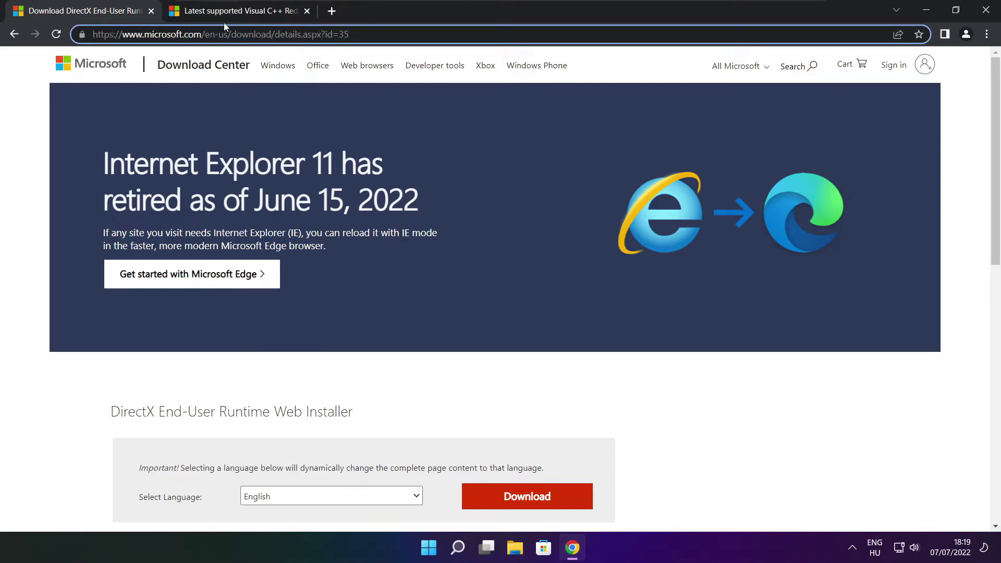
{"action": "left_click", "coordinate": [359, 375]}
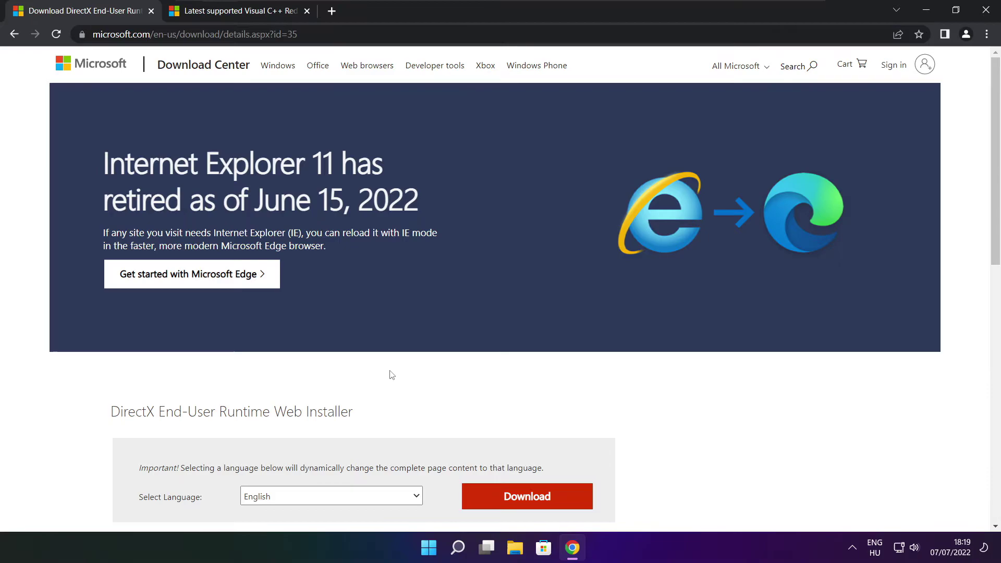
- Download the DirectX End-User Runtime Web Installer, dxwebsetup.exe
{"action": "scroll", "coordinate": [995, 229], "scroll_direction": "down", "scroll_amount": 3}
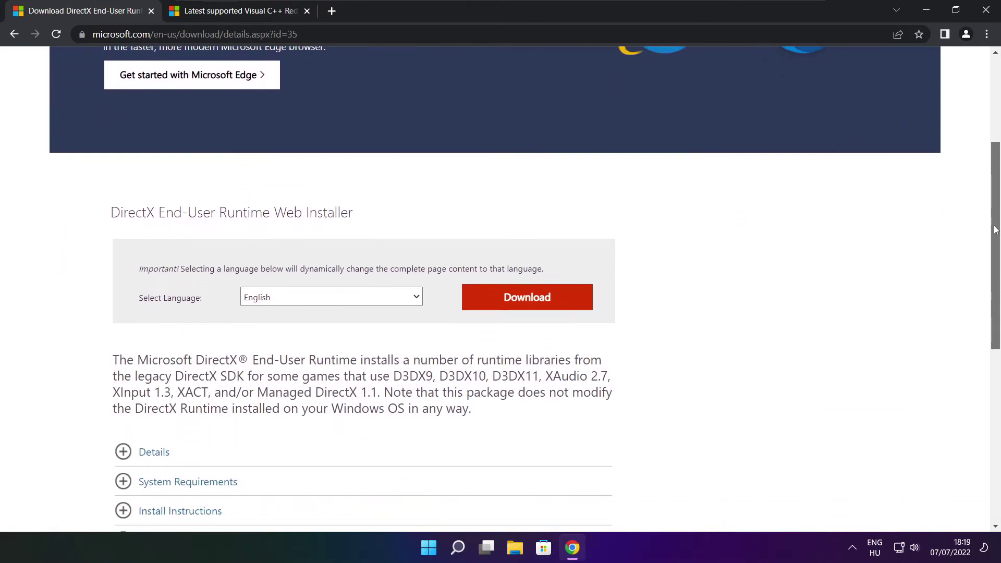
{"action": "left_click_drag", "start_coordinate": [369, 216], "coordinate": [426, 222]}
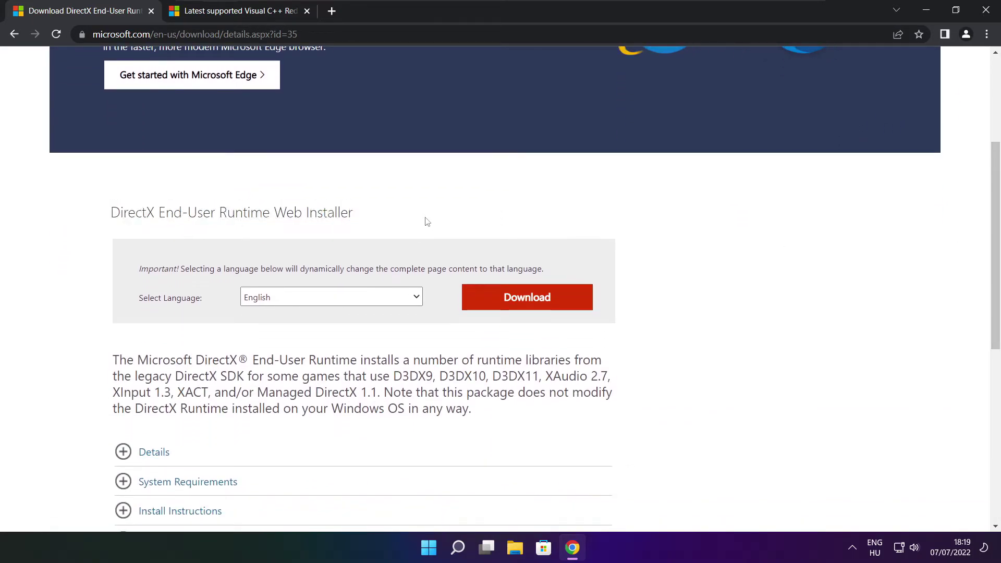
{"action": "left_click", "coordinate": [531, 300]}
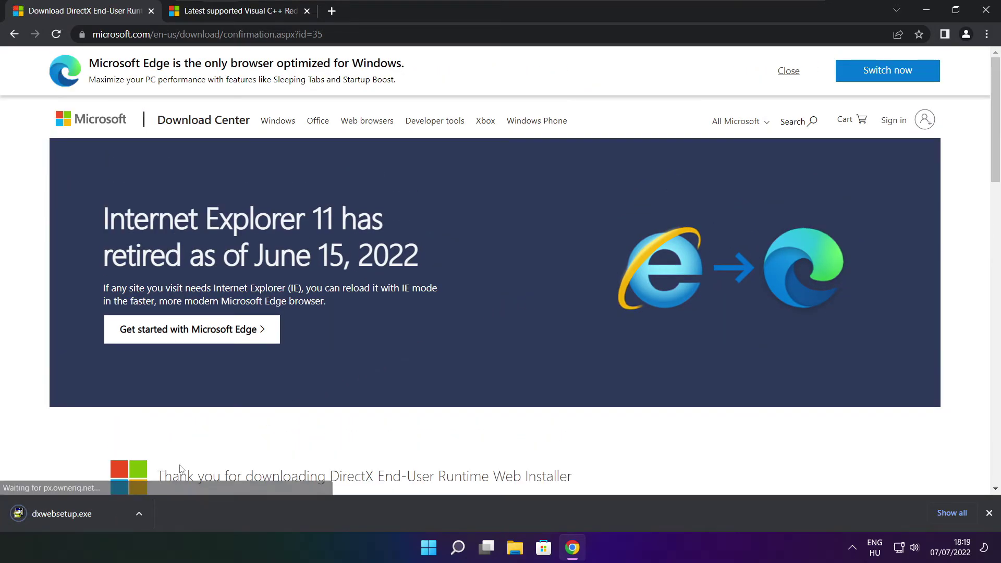
- Run dxwebsetup.exe, accept the license, skip the Bing Bar offer, and install DirectX to completion
{"action": "left_click", "coordinate": [94, 514]}
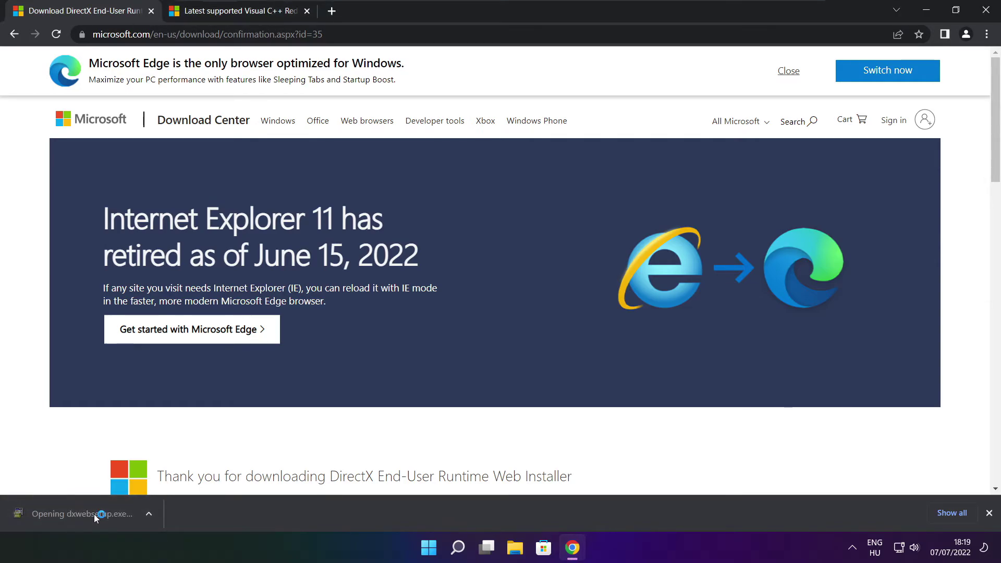
{"action": "left_click_drag", "start_coordinate": [210, 78], "coordinate": [477, 151]}
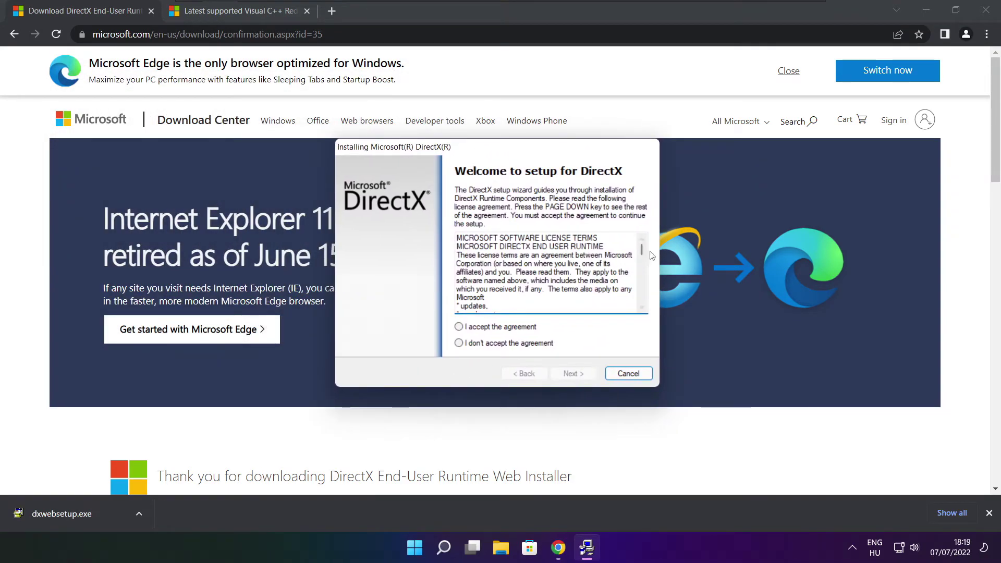
{"action": "left_click_drag", "start_coordinate": [642, 250], "coordinate": [629, 321]}
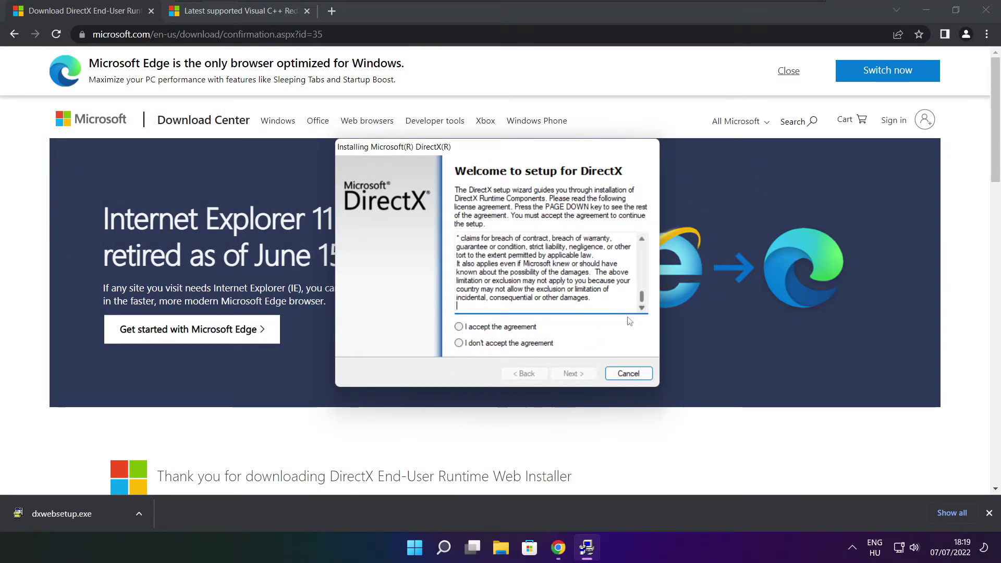
{"action": "left_click", "coordinate": [472, 327]}
{"action": "left_click", "coordinate": [574, 373]}
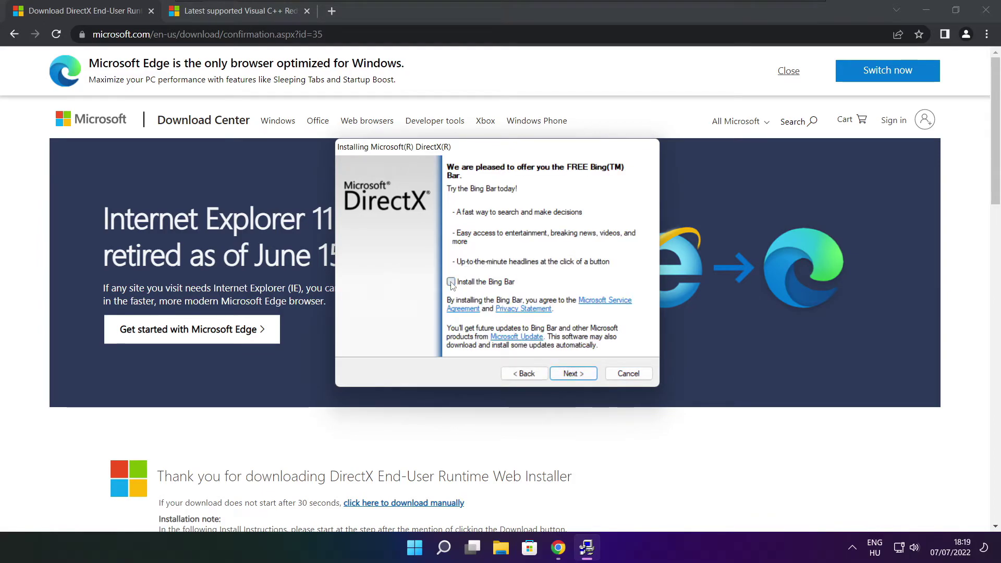
{"action": "left_click", "coordinate": [583, 376]}
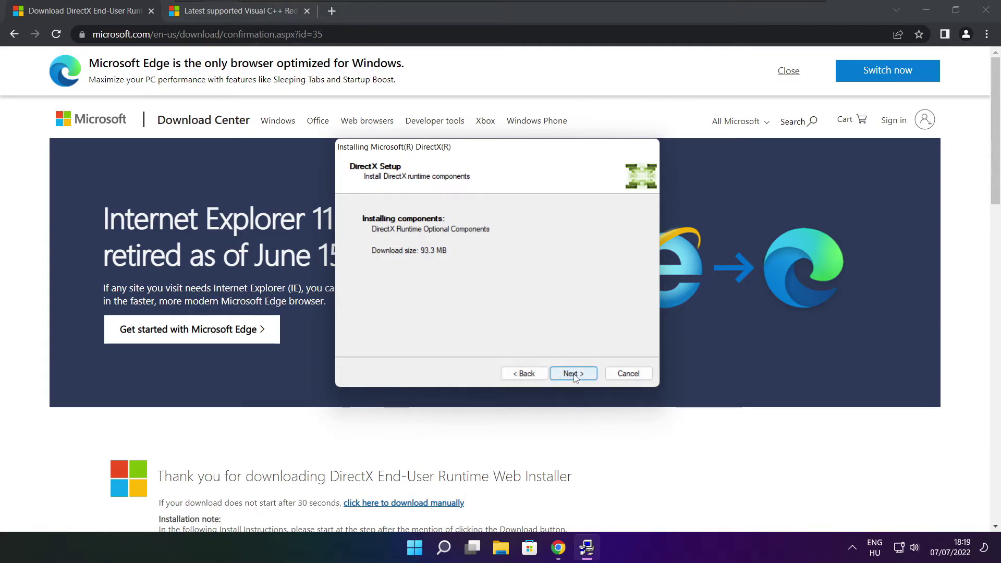
{"action": "left_click", "coordinate": [574, 375]}
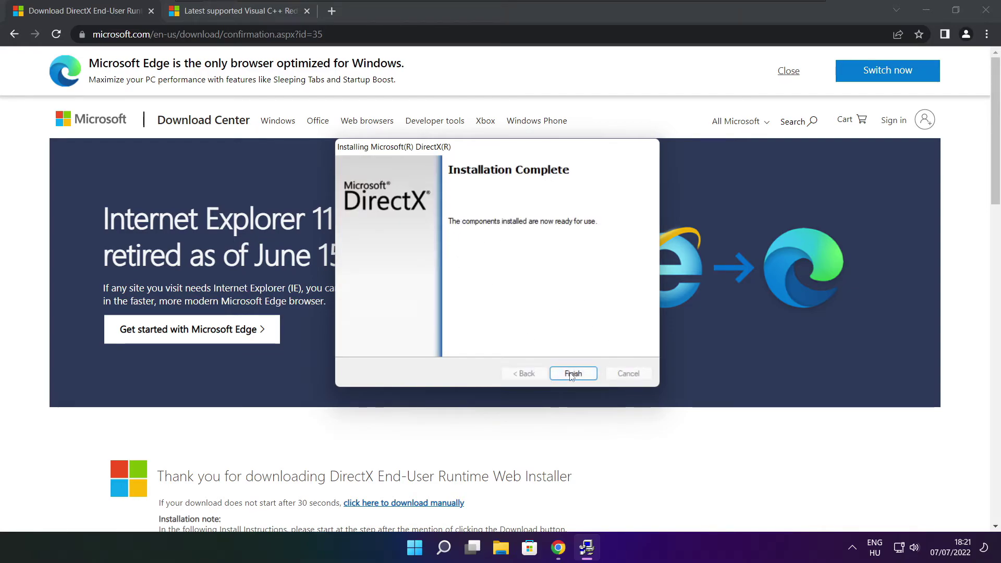
{"action": "left_click", "coordinate": [571, 374]}
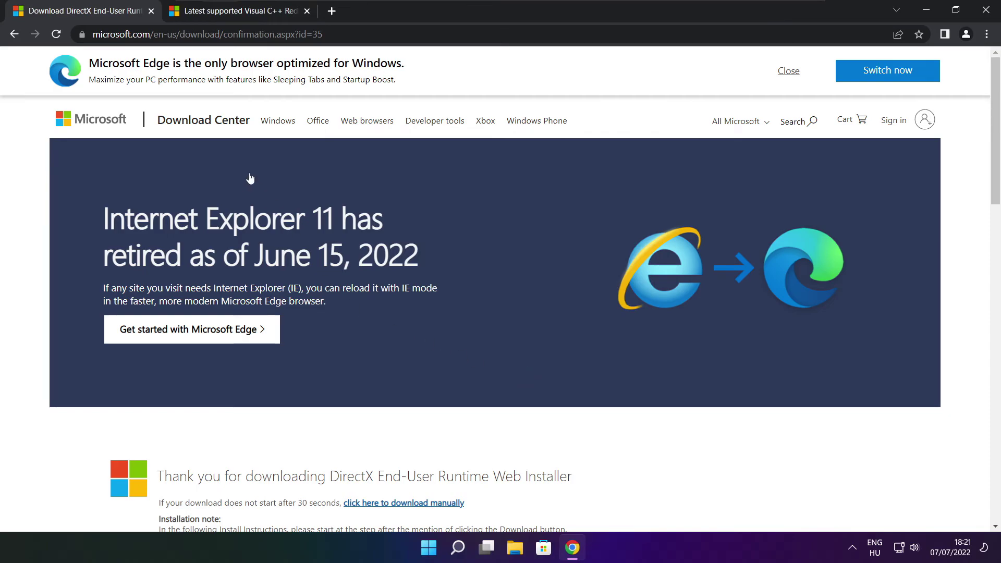
- Close the DirectX tab and scroll to the Visual C++ Redistributable download table
{"action": "left_click", "coordinate": [151, 13]}
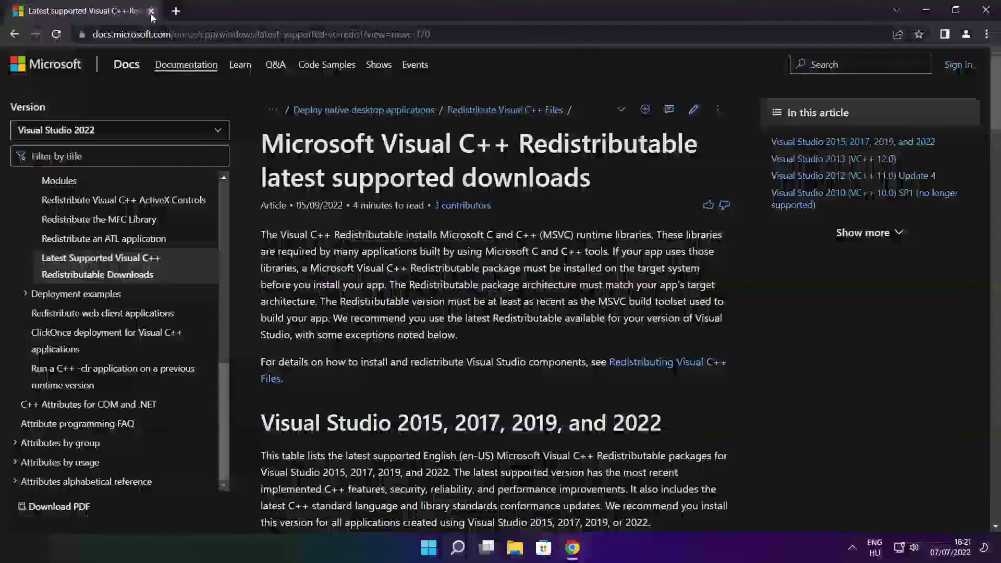
{"action": "key", "text": "ctrl+l"}
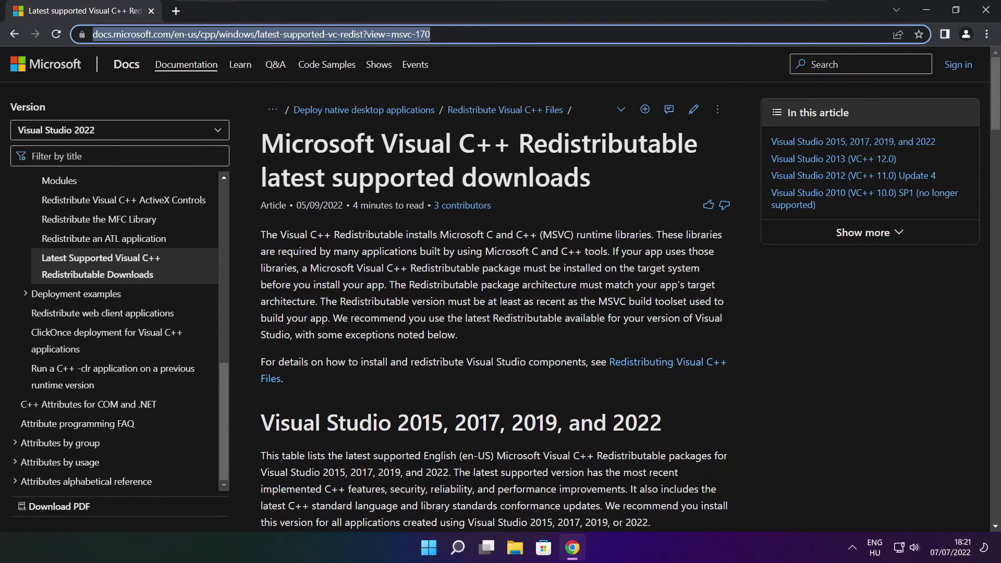
{"action": "key", "text": "End"}
{"action": "left_click", "coordinate": [496, 64]}
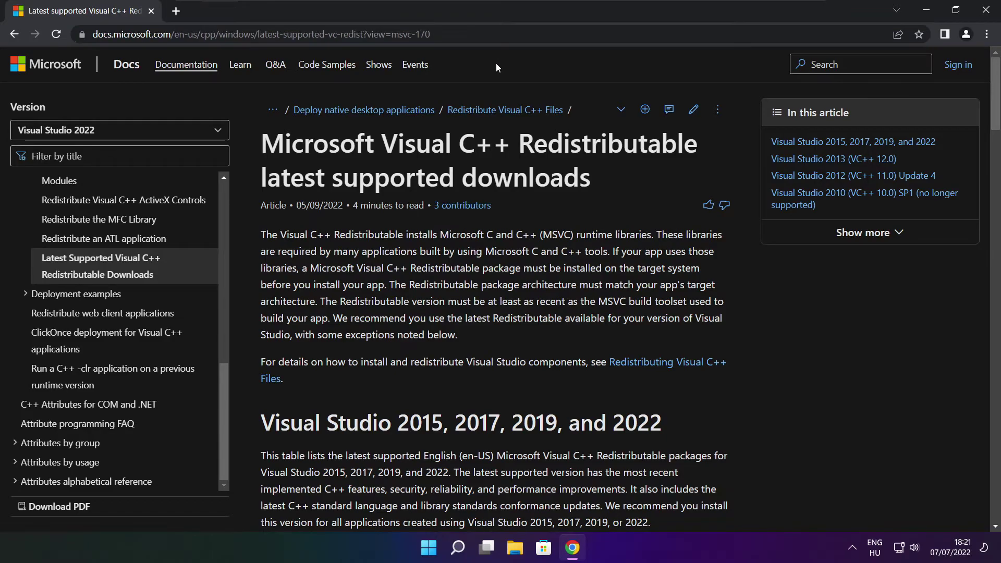
{"action": "left_click_drag", "start_coordinate": [994, 99], "coordinate": [991, 155]}
{"action": "scroll", "coordinate": [964, 156], "scroll_direction": "up", "scroll_amount": 1}
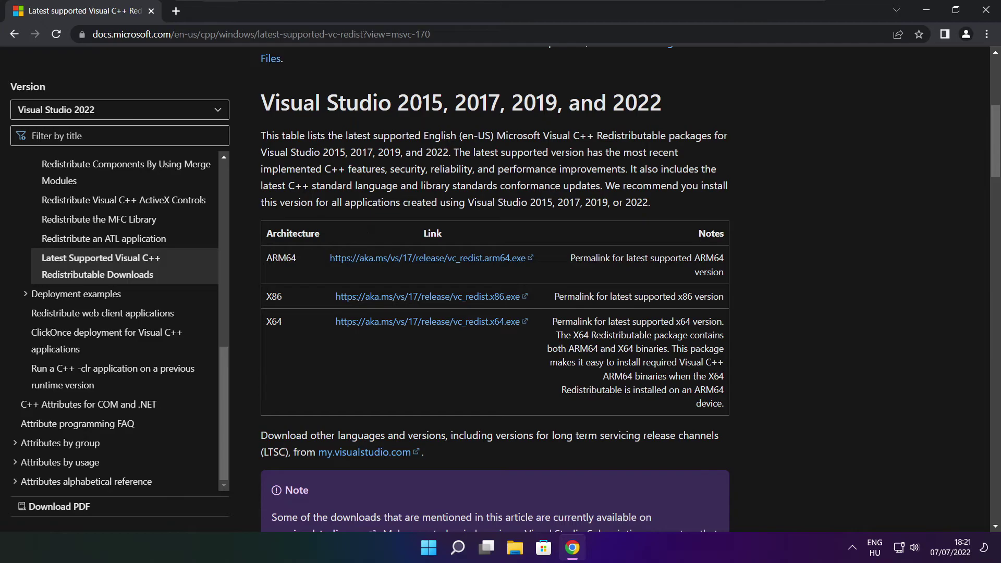
{"action": "left_click_drag", "start_coordinate": [265, 257], "coordinate": [673, 359]}
{"action": "left_click", "coordinate": [672, 359]}
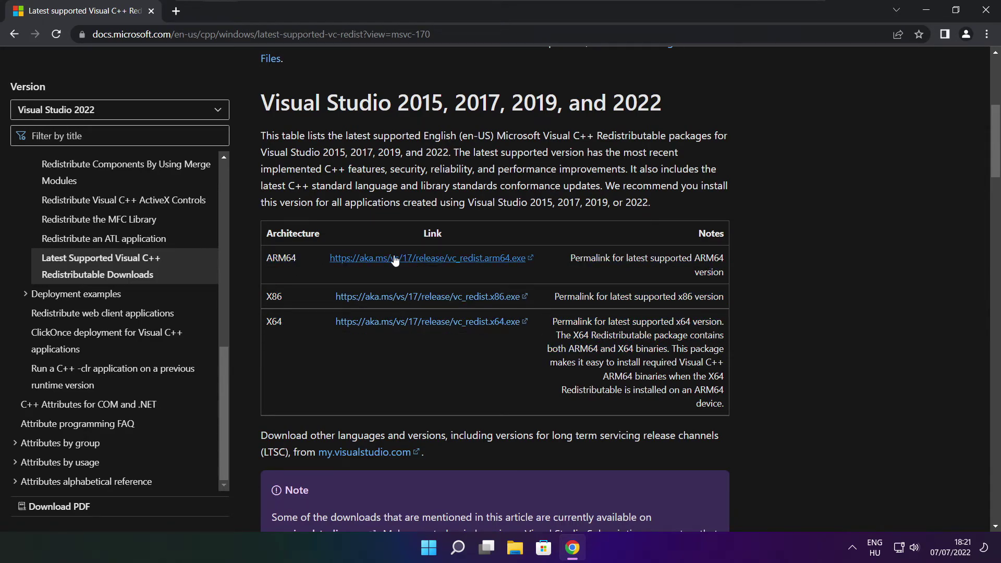
- Download the ARM64, x86 and x64 vc_redist installers and launch the ARM64 one
{"action": "left_click", "coordinate": [415, 262]}
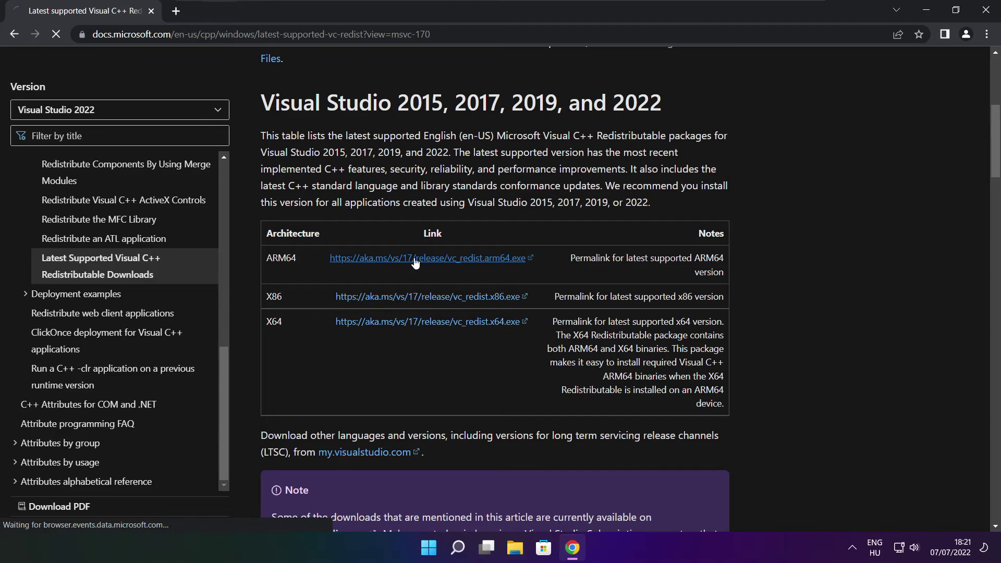
{"action": "left_click", "coordinate": [412, 301]}
{"action": "left_click", "coordinate": [413, 322]}
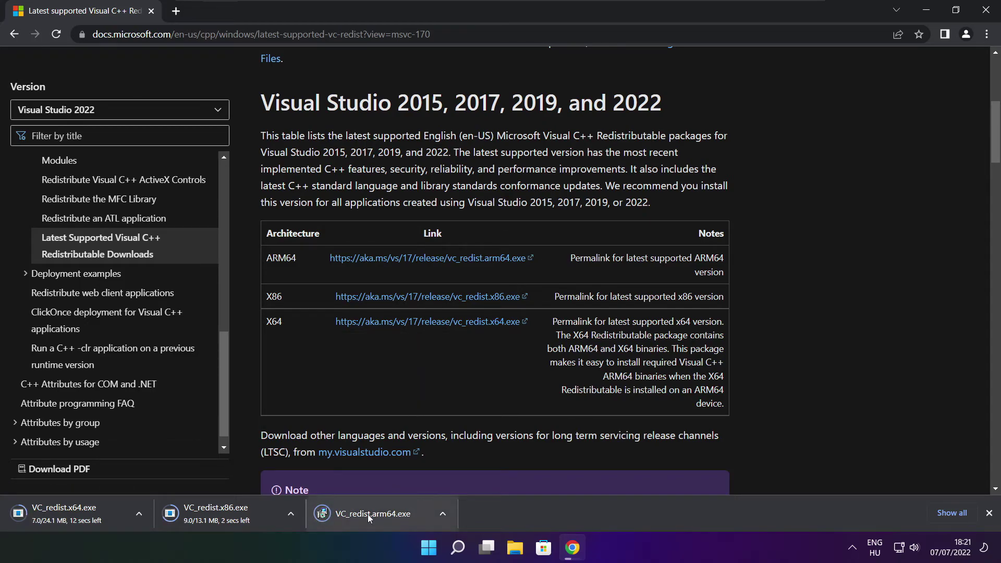
{"action": "left_click", "coordinate": [381, 514]}
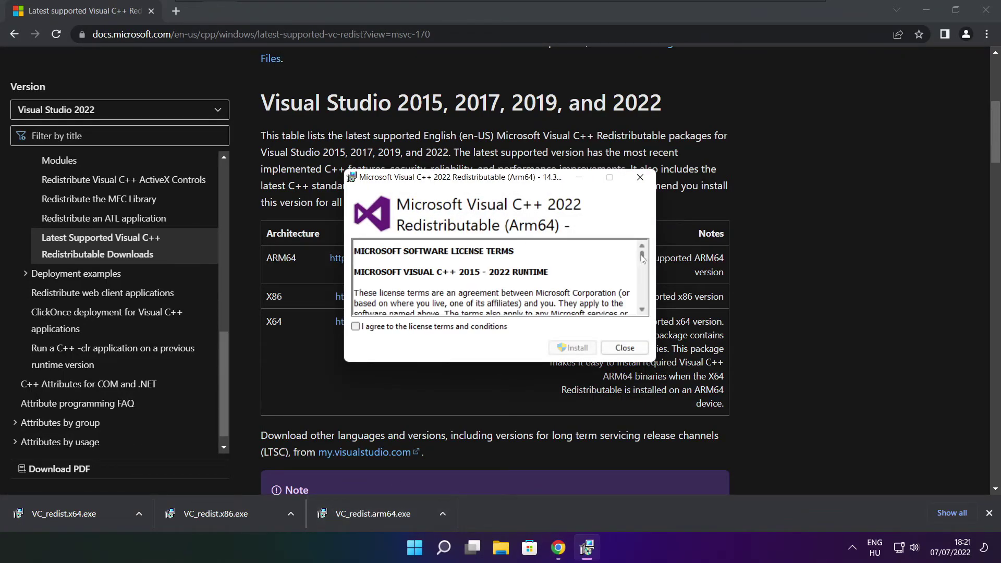
- Attempt the ARM64 redistributable install and dismiss the failed setup
{"action": "left_click_drag", "start_coordinate": [642, 259], "coordinate": [642, 305]}
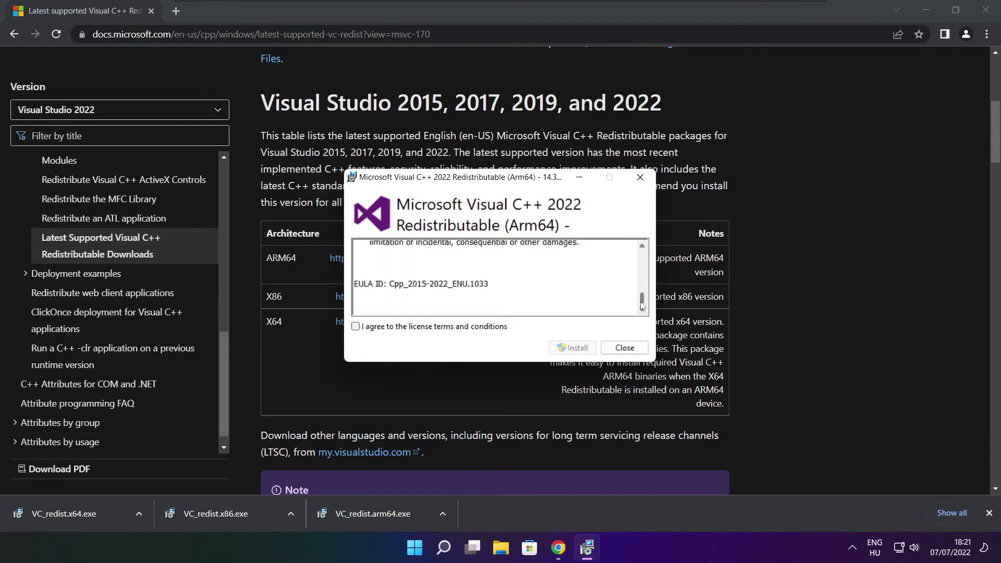
{"action": "left_click", "coordinate": [355, 327]}
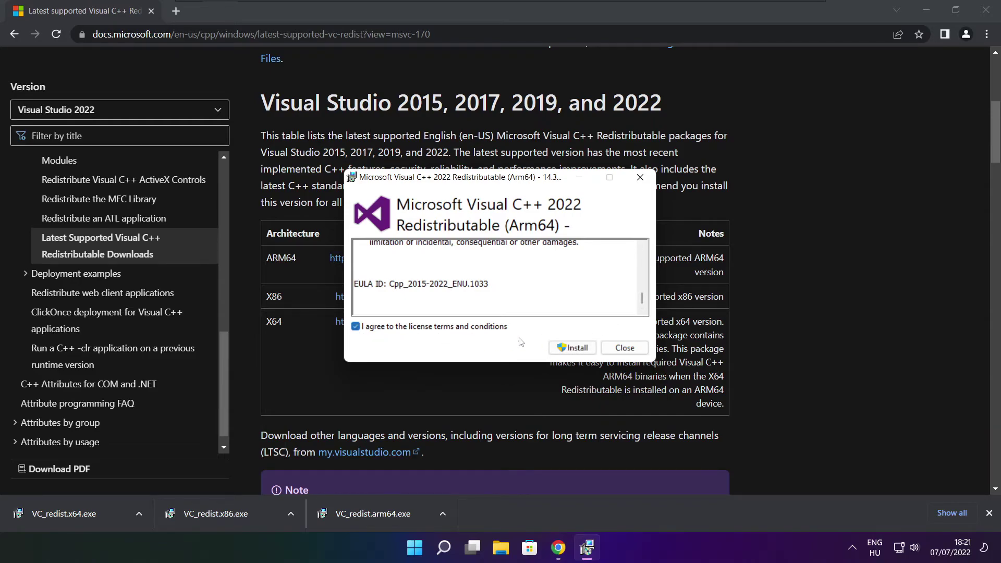
{"action": "left_click", "coordinate": [571, 347]}
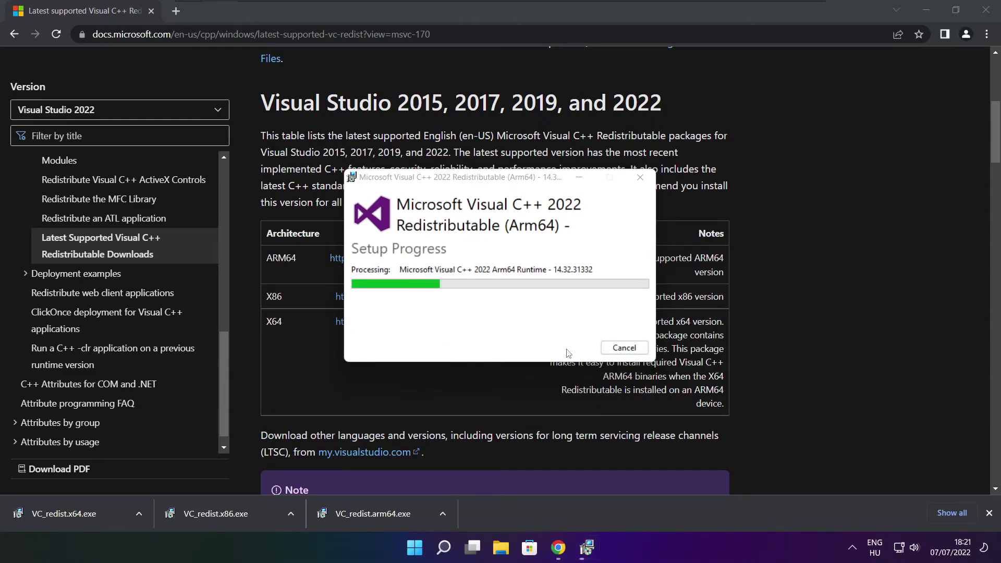
{"action": "left_click", "coordinate": [612, 353]}
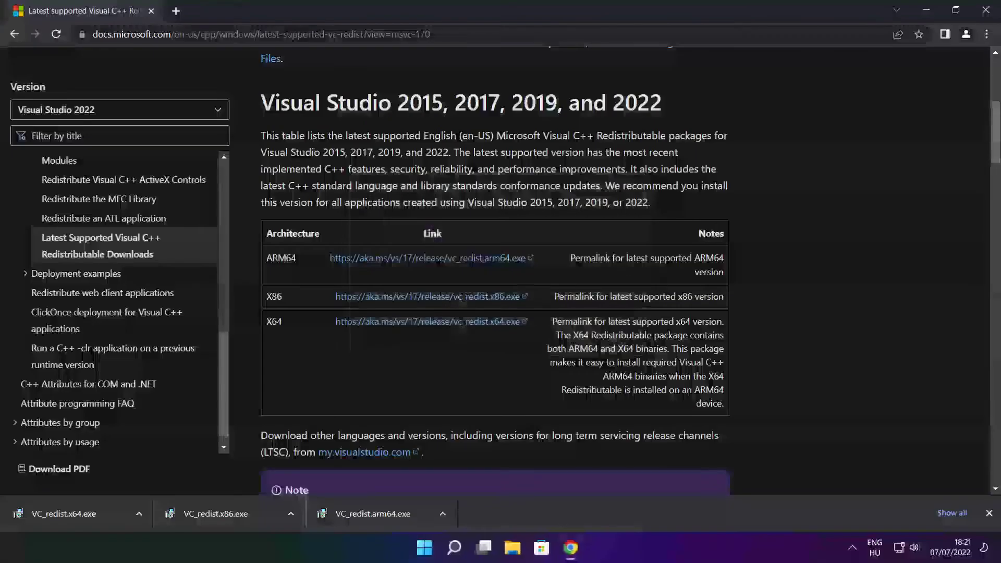
- Install the x86 Visual C++ 2015-2022 Redistributable 14.32.31332 and close its setup
{"action": "left_click", "coordinate": [235, 512]}
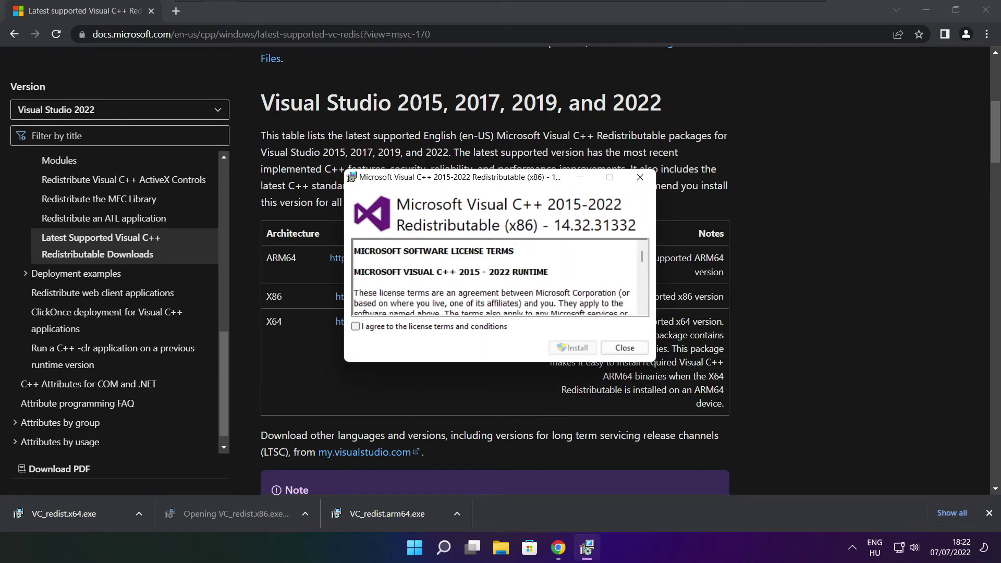
{"action": "left_click_drag", "start_coordinate": [643, 261], "coordinate": [643, 303]}
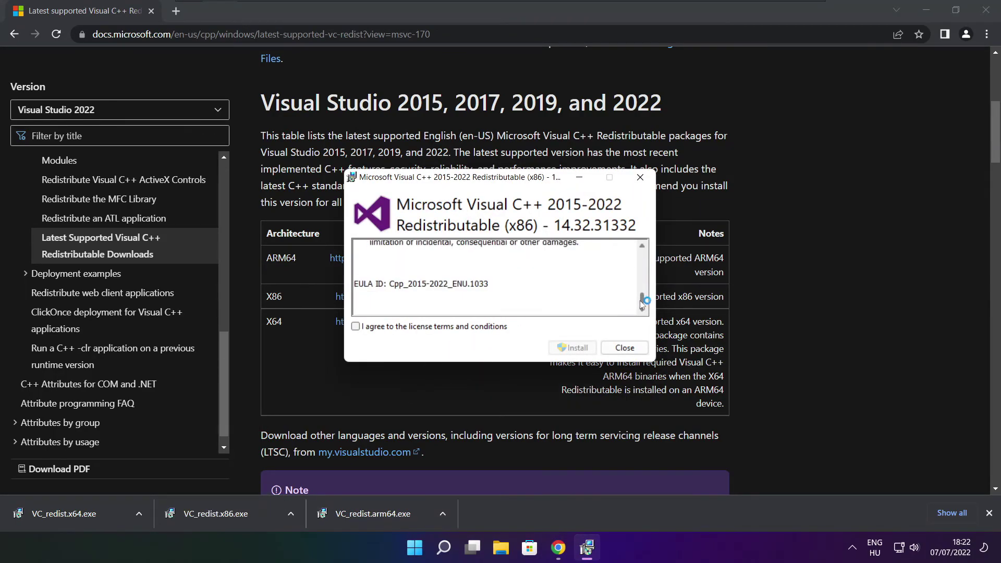
{"action": "left_click", "coordinate": [355, 326]}
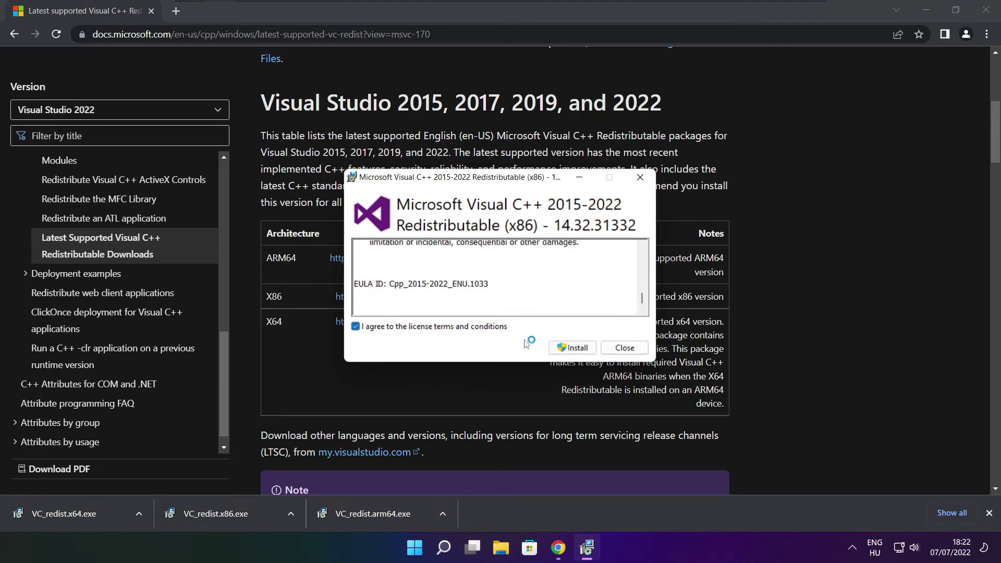
{"action": "left_click", "coordinate": [572, 348]}
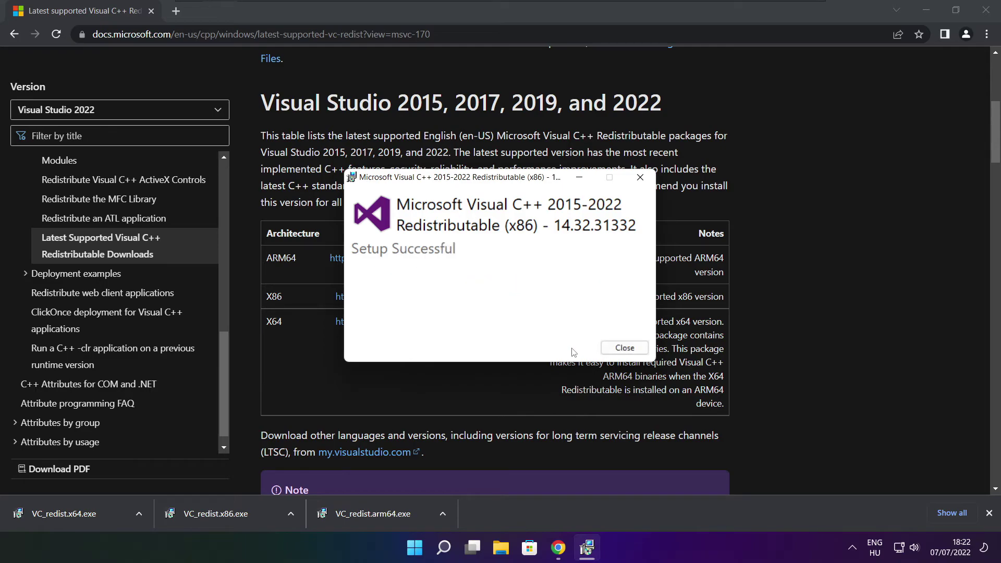
{"action": "left_click", "coordinate": [624, 347]}
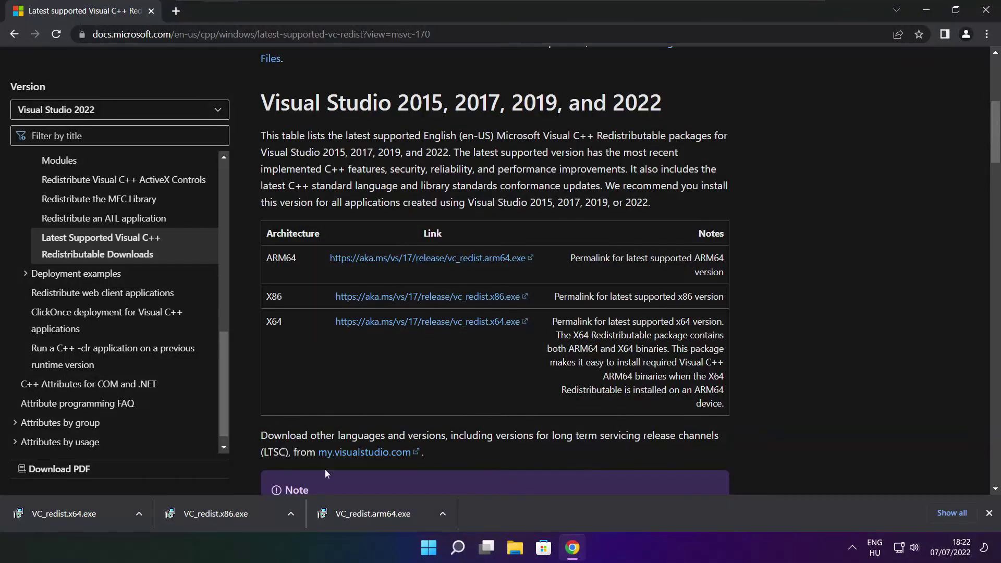
- Run VC_redist.x64.exe, accept the terms, install version 14.32.31332, and close setup
{"action": "left_click", "coordinate": [81, 514]}
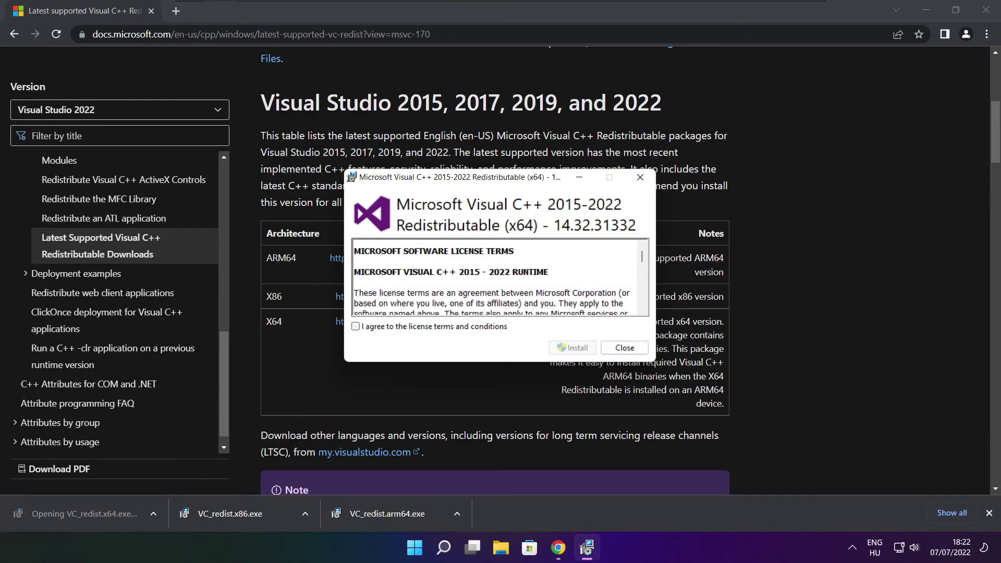
{"action": "left_click_drag", "start_coordinate": [642, 256], "coordinate": [642, 300]}
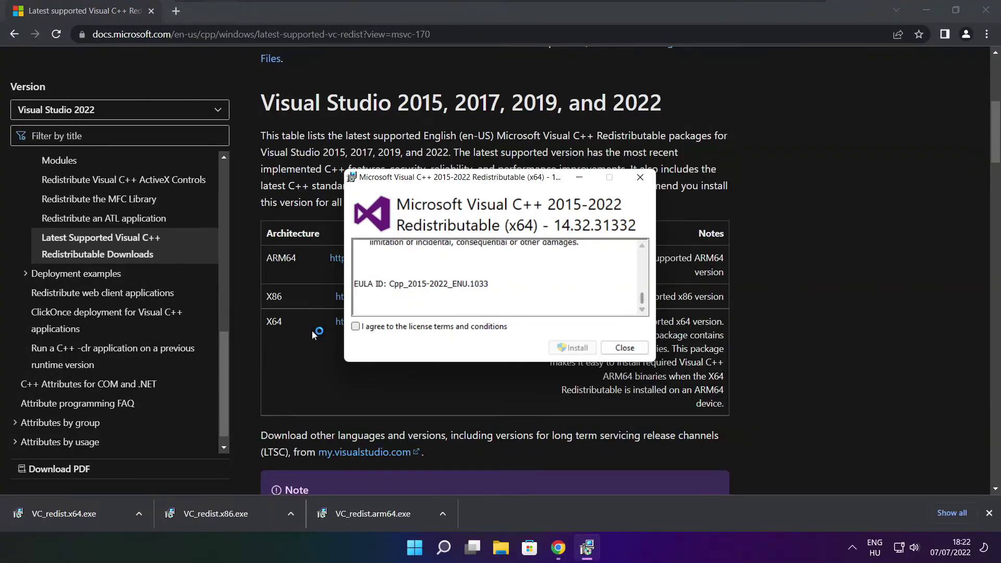
{"action": "left_click", "coordinate": [356, 327]}
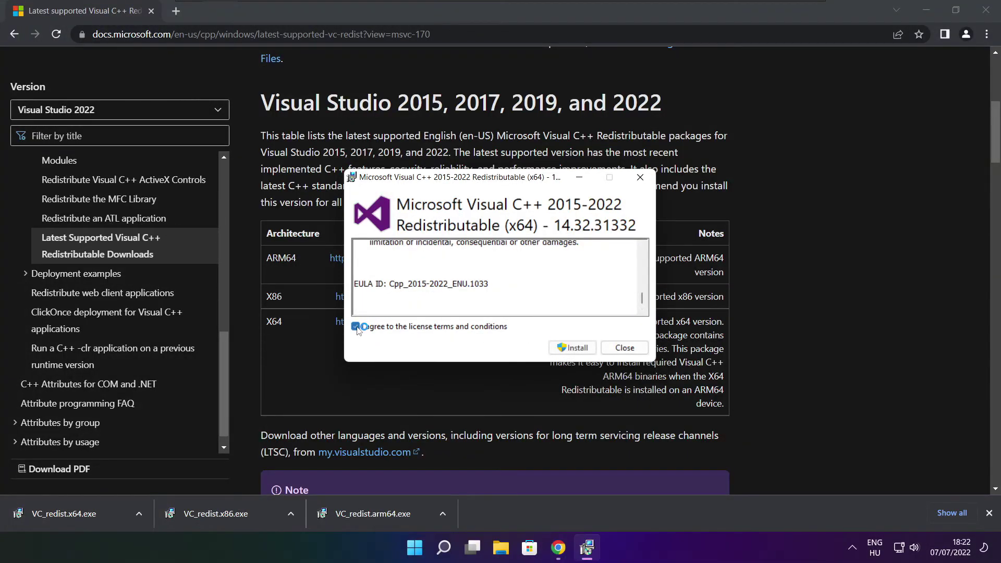
{"action": "left_click", "coordinate": [576, 350]}
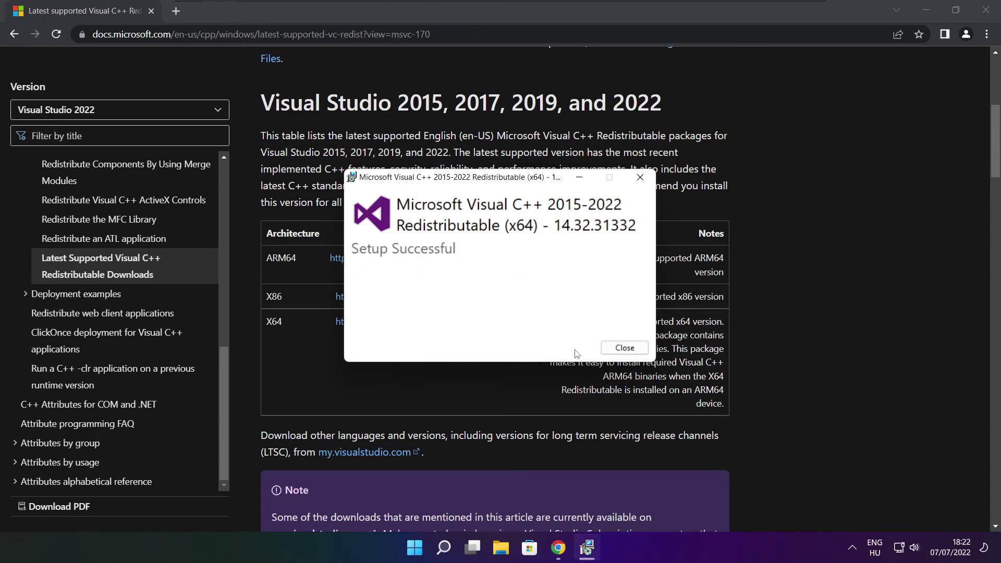
{"action": "left_click", "coordinate": [625, 348]}
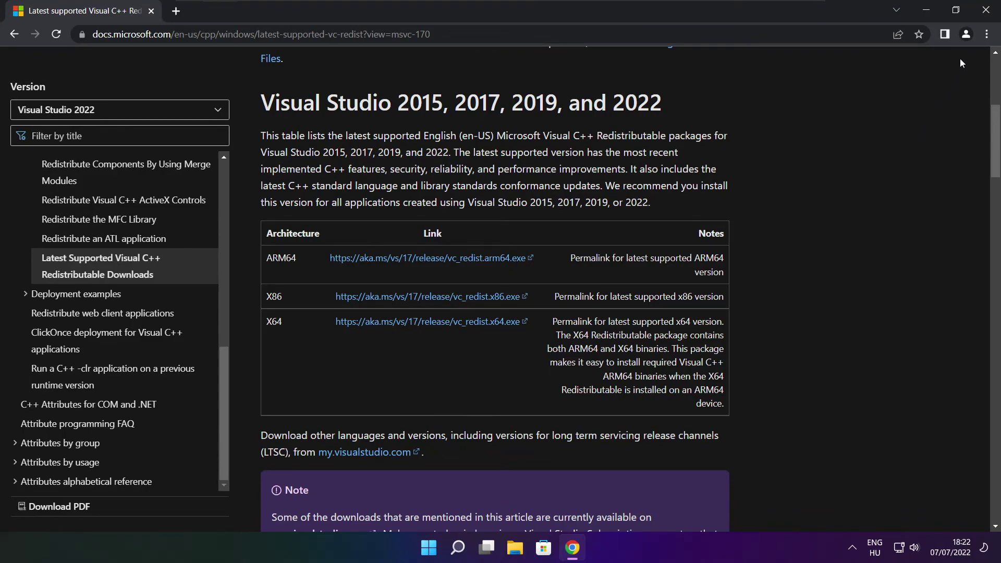
- Close Chrome and choose Restart from the Start menu's power options
{"action": "left_click", "coordinate": [988, 13]}
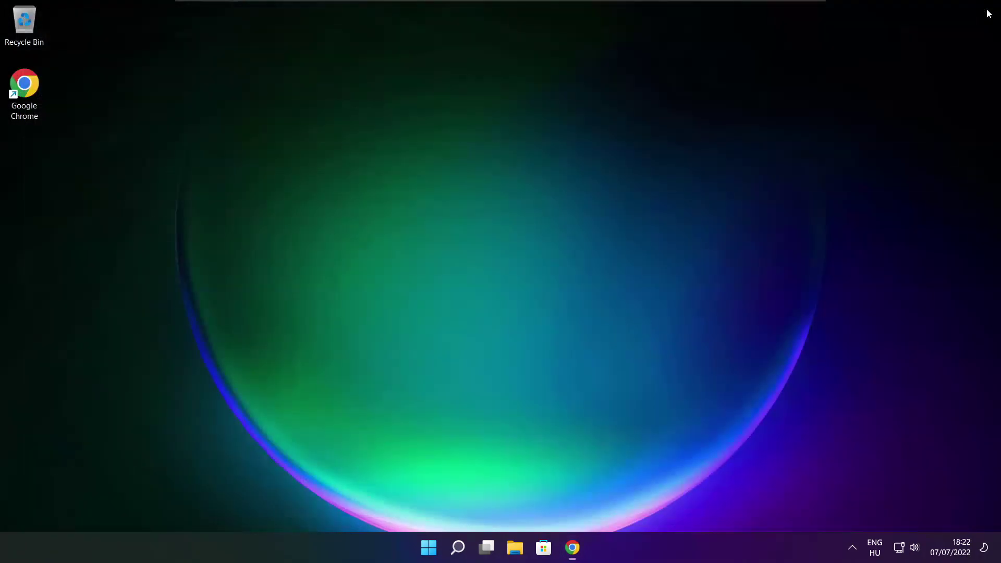
{"action": "left_click", "coordinate": [426, 551]}
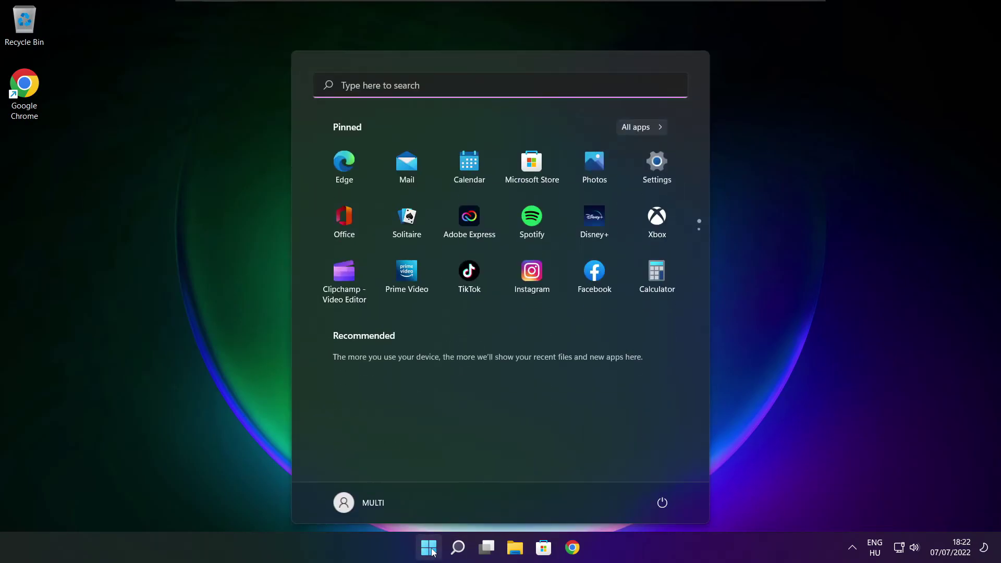
{"action": "left_click", "coordinate": [661, 507]}
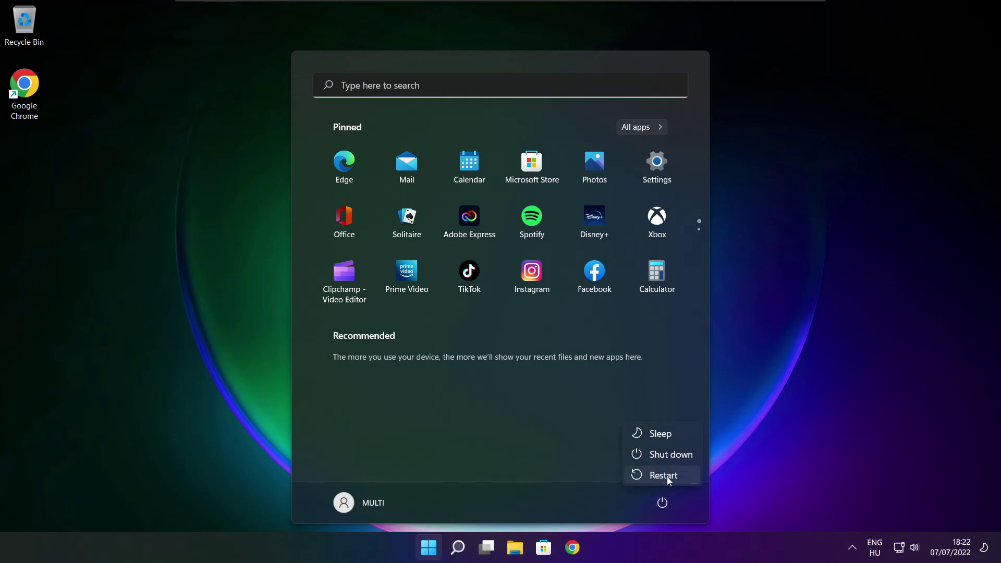
{"action": "left_click", "coordinate": [663, 476]}
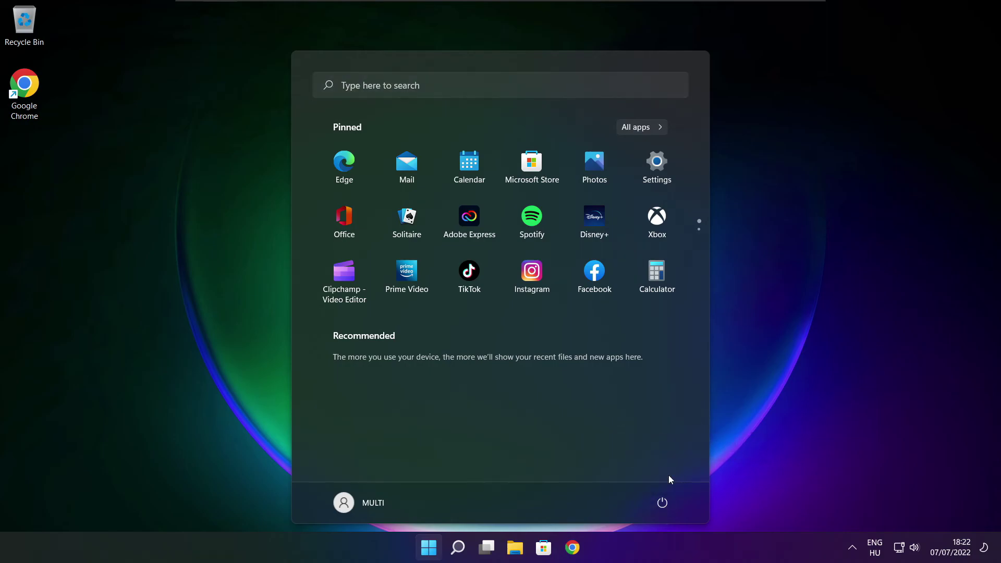